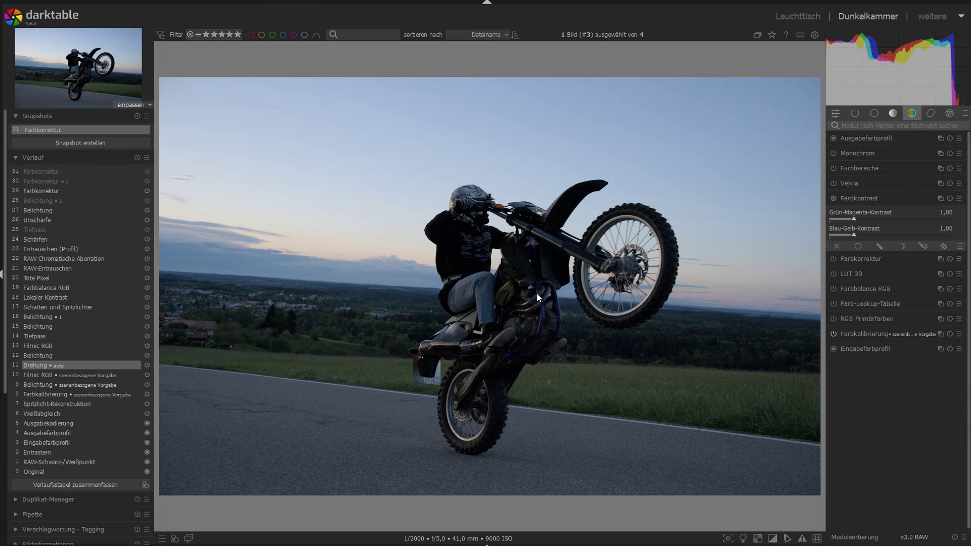
Show the photo's shooting information: 1/2000 s shutter, f/5.0 aperture, ISO 9000
{"action": "scroll", "coordinate": [538, 295], "scroll_direction": "up", "scroll_amount": 1}
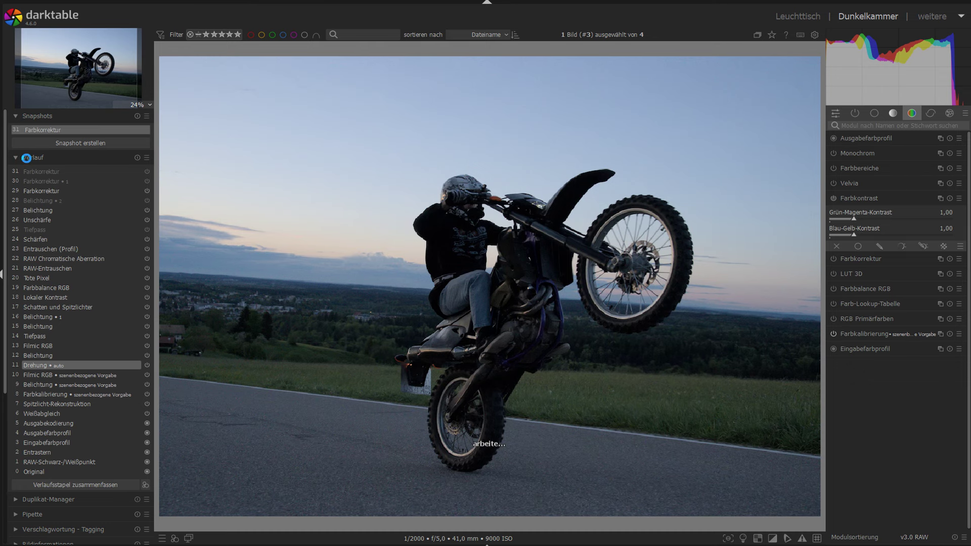
{"action": "left_click", "coordinate": [26, 158]}
{"action": "left_click_drag", "start_coordinate": [67, 355], "coordinate": [98, 355]}
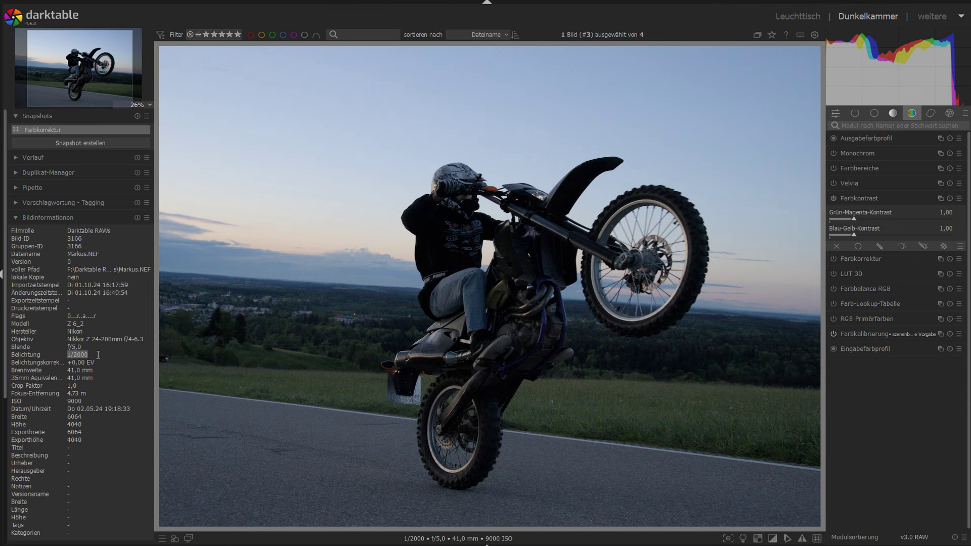
Replace the shooting information with the export settings: 8-bit JPEG, quality 100
{"action": "left_click", "coordinate": [43, 217]}
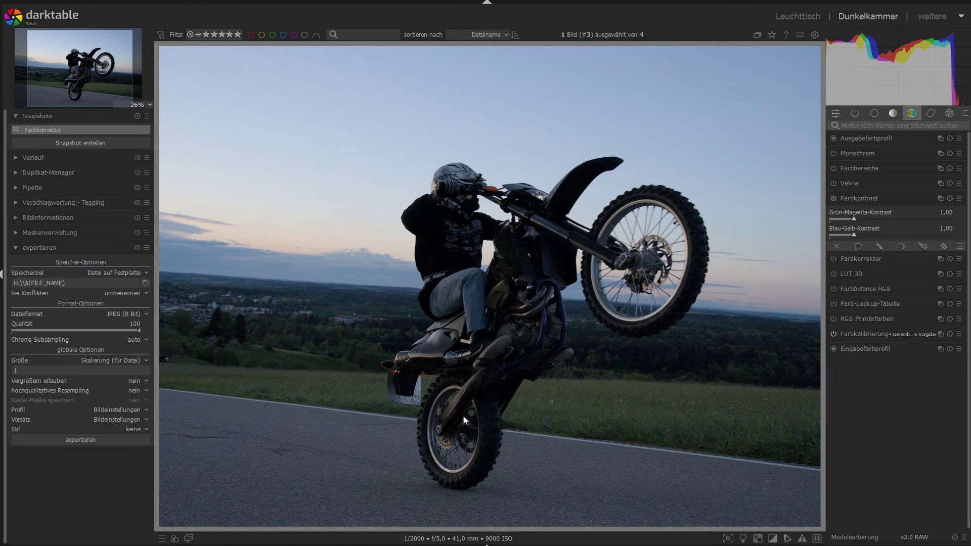
{"action": "scroll", "coordinate": [464, 420], "scroll_direction": "down", "scroll_amount": 1}
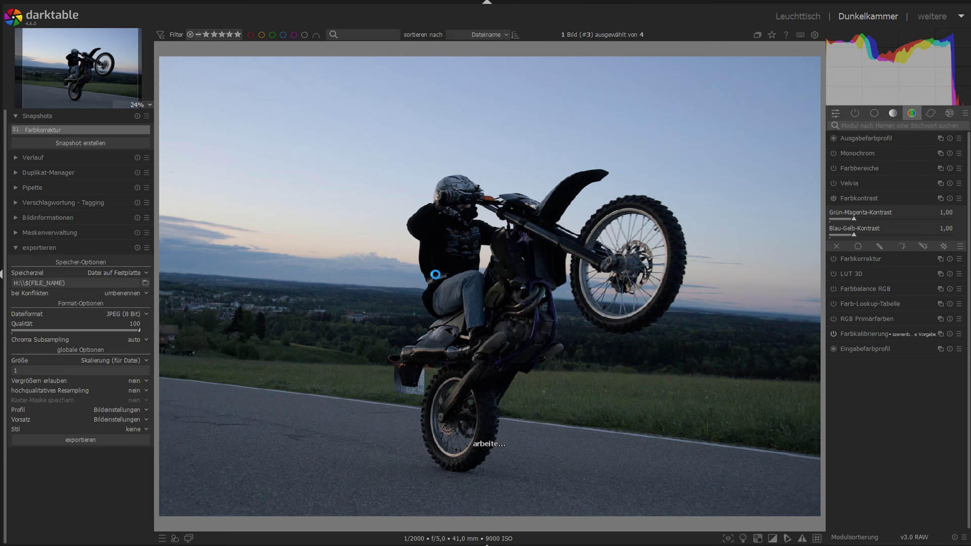
Fit the image to the view and list the full 31-step edit history
{"action": "scroll", "coordinate": [435, 275], "scroll_direction": "down", "scroll_amount": 1}
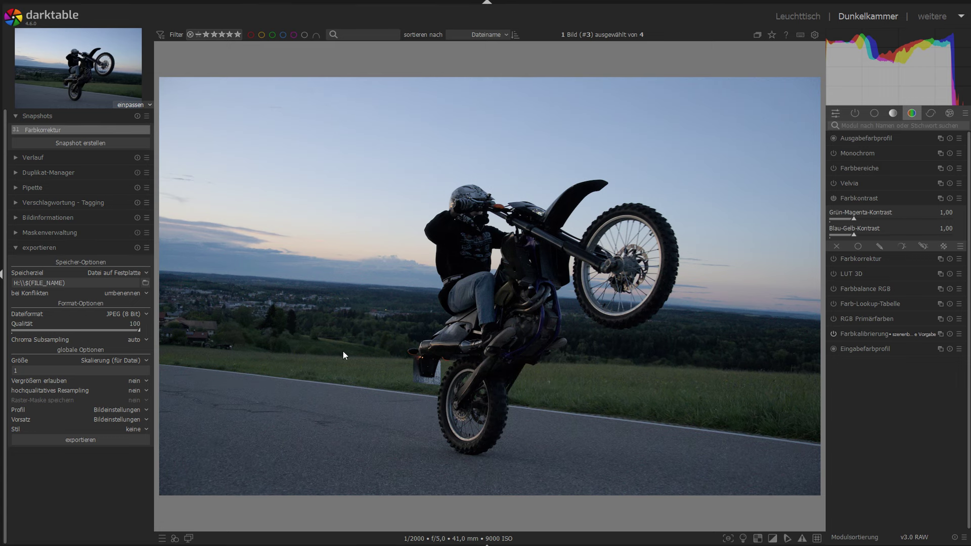
{"action": "left_click", "coordinate": [31, 156]}
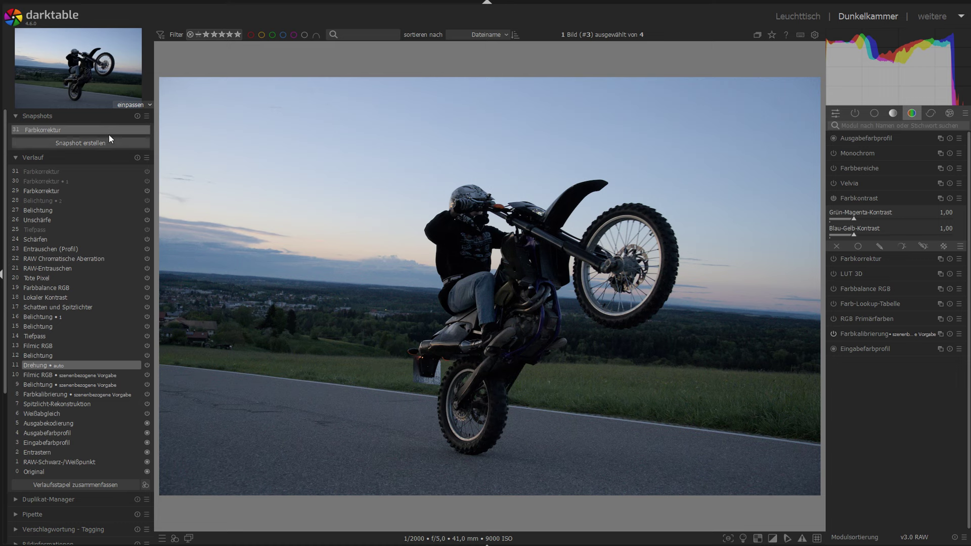
Widen the edited side of the snapshot split, zoom out, and add the white colour-assessment frame
{"action": "left_click_drag", "start_coordinate": [160, 81], "coordinate": [753, 103]}
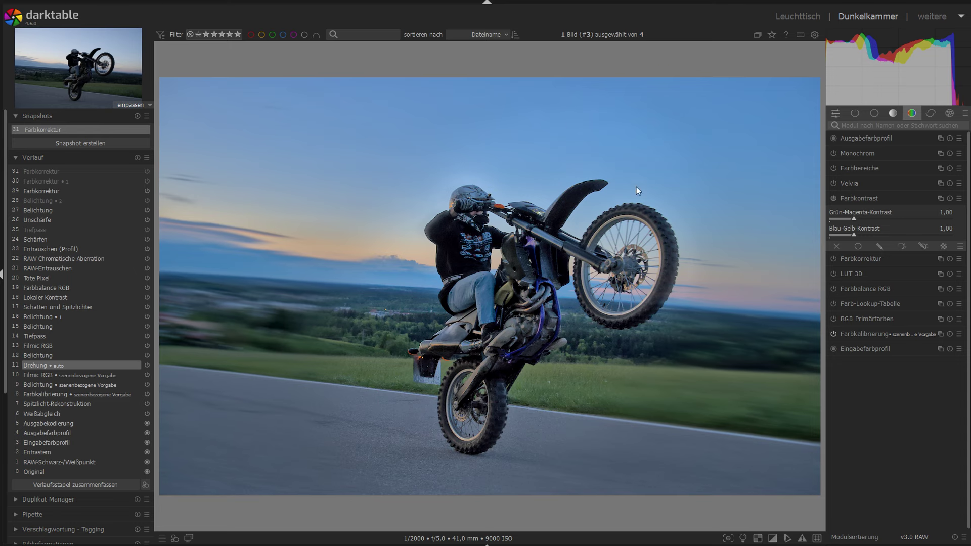
{"action": "left_click", "coordinate": [814, 90]}
{"action": "scroll", "coordinate": [570, 323], "scroll_direction": "down", "scroll_amount": 1}
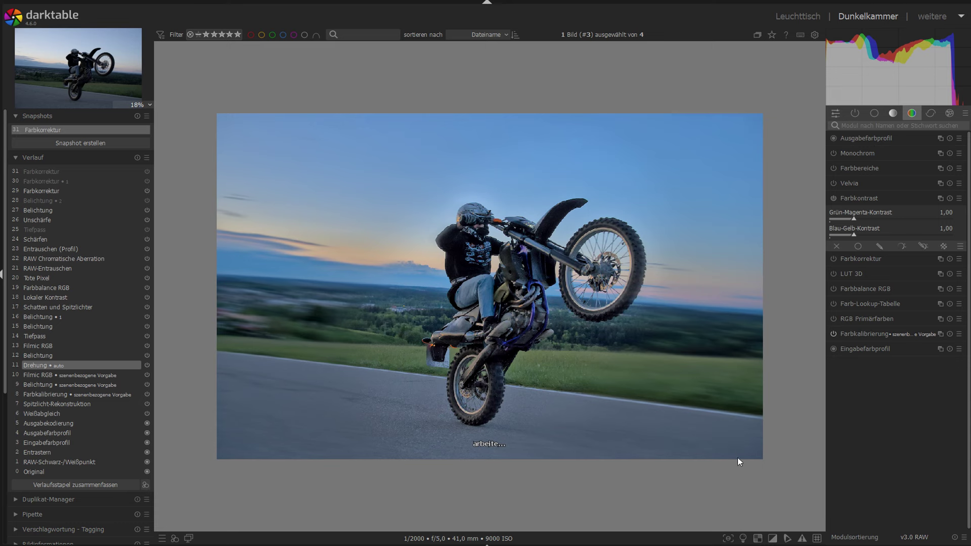
{"action": "left_click", "coordinate": [756, 540]}
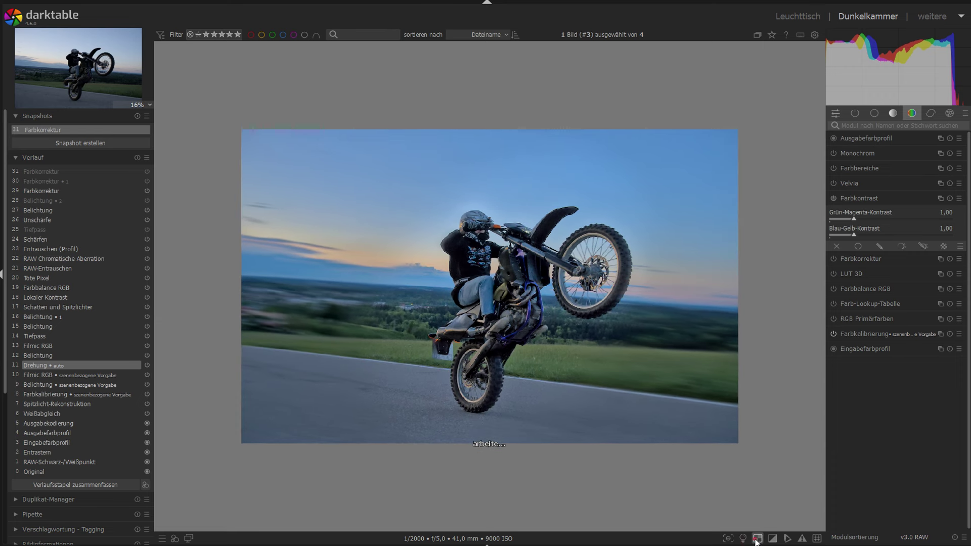
{"action": "left_click", "coordinate": [743, 538]}
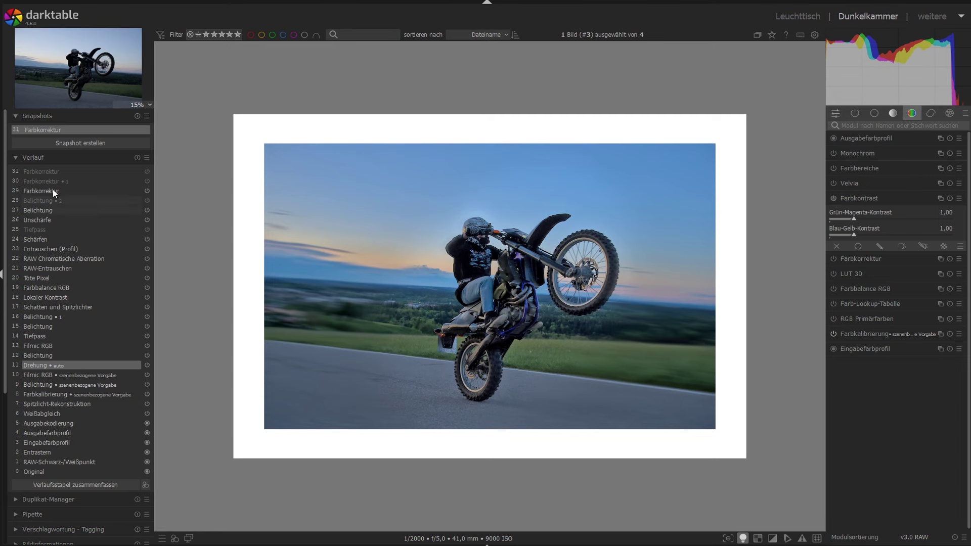
Sweep the split line against the Farbkorrektur snapshot, then turn that snapshot off
{"action": "mouse_move", "coordinate": [271, 148]}
{"action": "left_mouse_down"}
{"action": "mouse_move", "coordinate": [697, 176]}
{"action": "mouse_move", "coordinate": [205, 181]}
{"action": "left_mouse_up"}
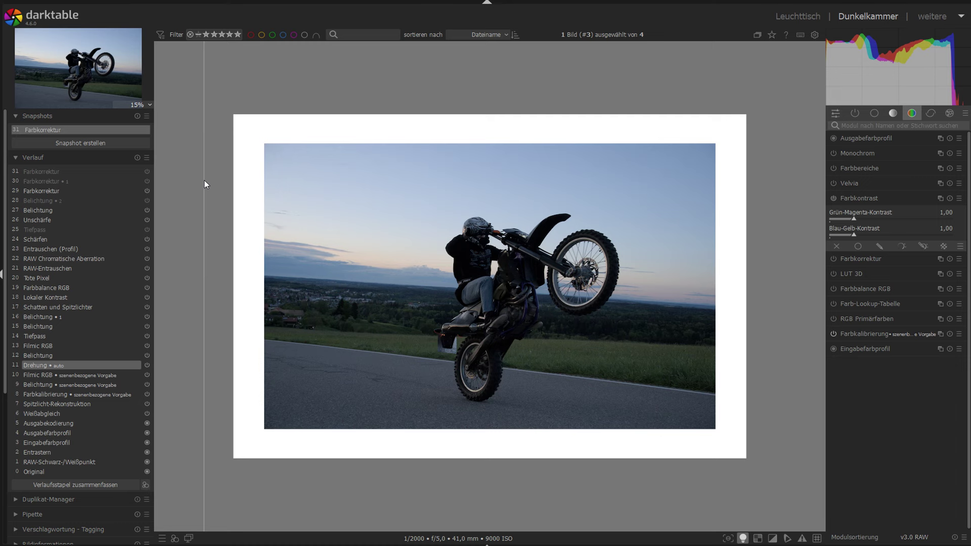
{"action": "left_click_drag", "start_coordinate": [206, 184], "coordinate": [745, 210]}
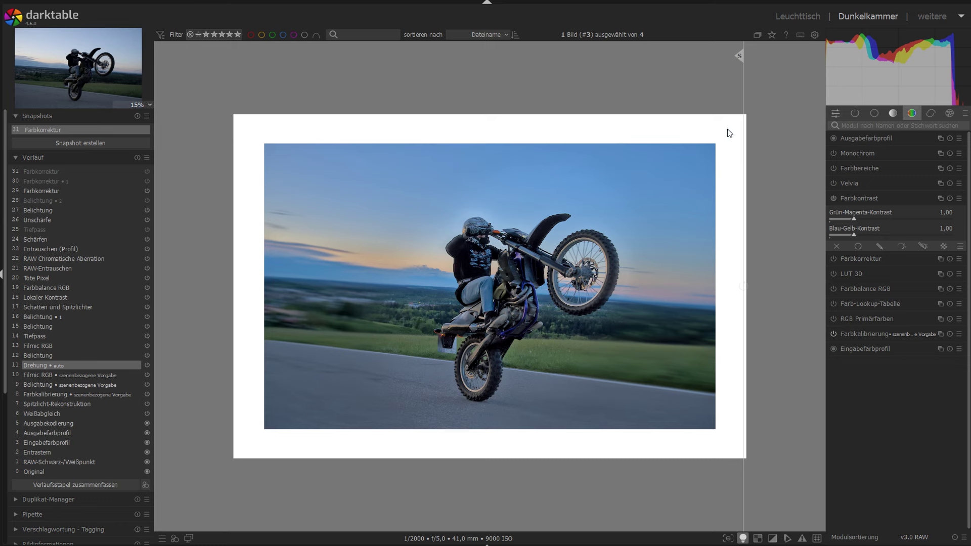
{"action": "mouse_move", "coordinate": [739, 58]}
{"action": "left_mouse_down"}
{"action": "mouse_move", "coordinate": [243, 77]}
{"action": "mouse_move", "coordinate": [429, 72]}
{"action": "left_mouse_up"}
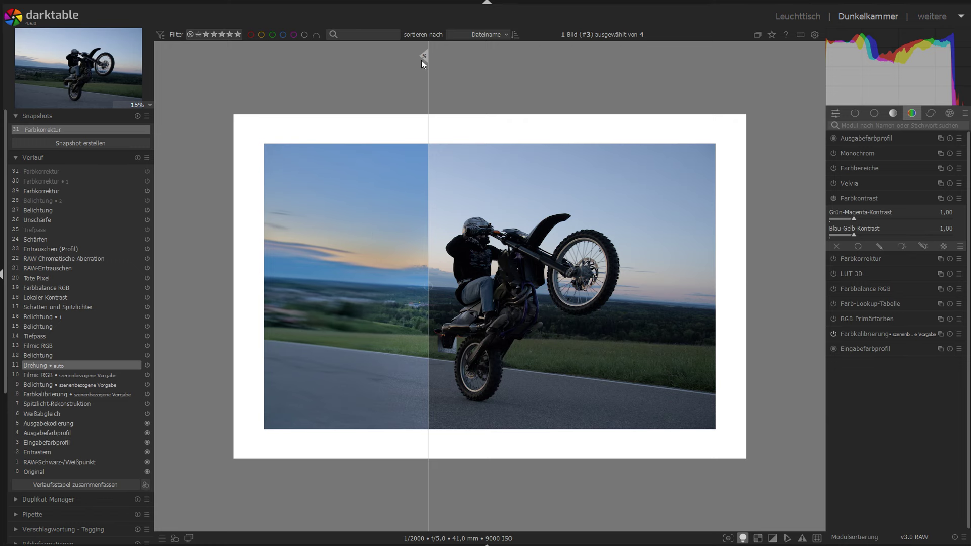
{"action": "left_click_drag", "start_coordinate": [424, 59], "coordinate": [206, 68]}
{"action": "left_click", "coordinate": [81, 130]}
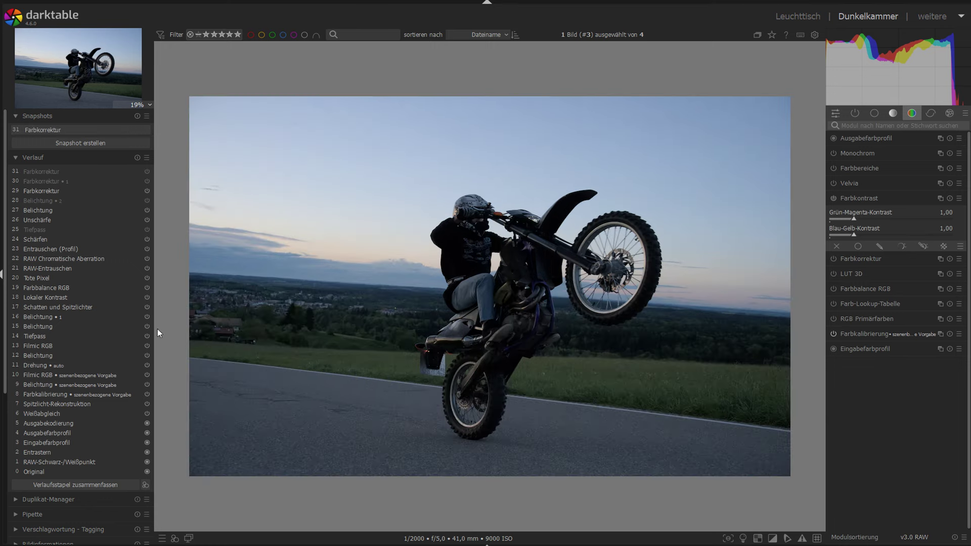
Step through history items 12–17, then truncate the history to 11 steps ending at Drehung
{"action": "left_click", "coordinate": [38, 357]}
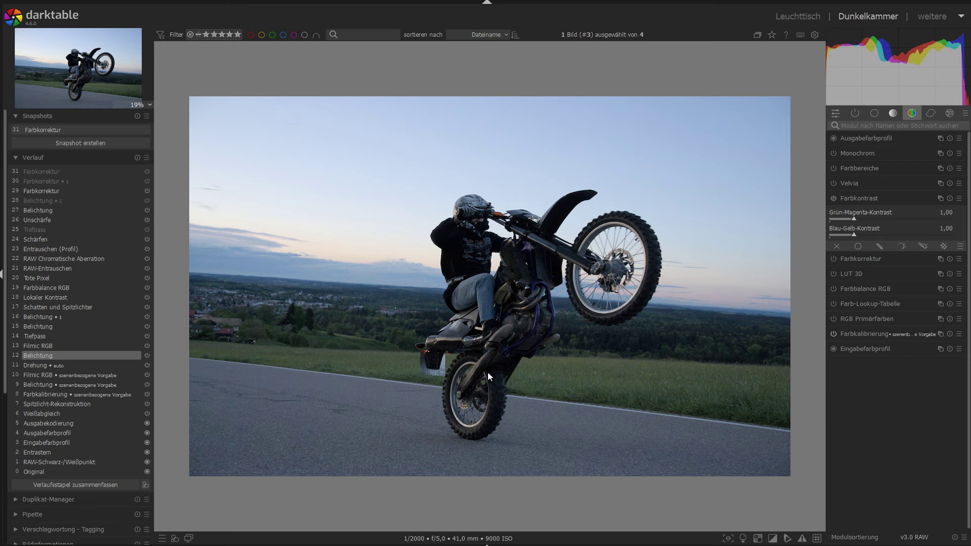
{"action": "left_click", "coordinate": [39, 345]}
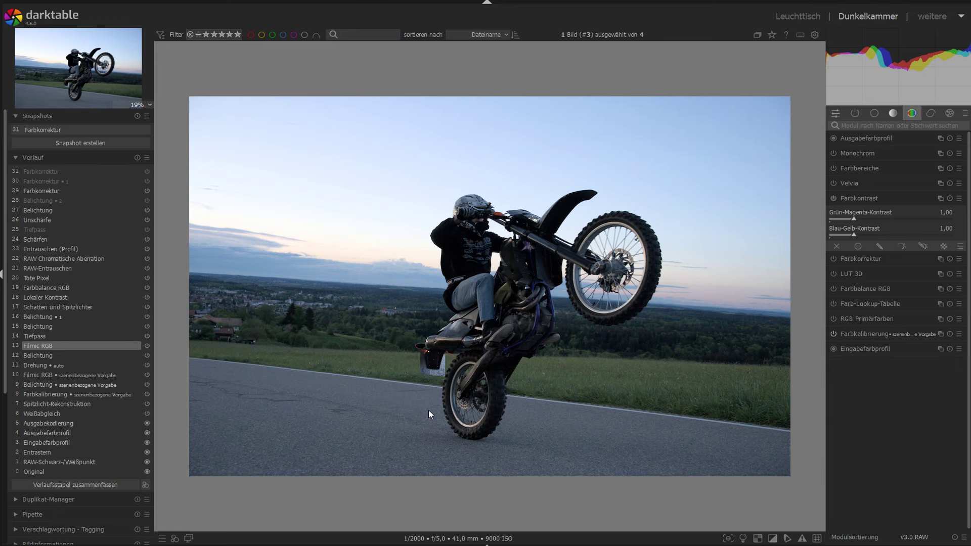
{"action": "left_click", "coordinate": [31, 336]}
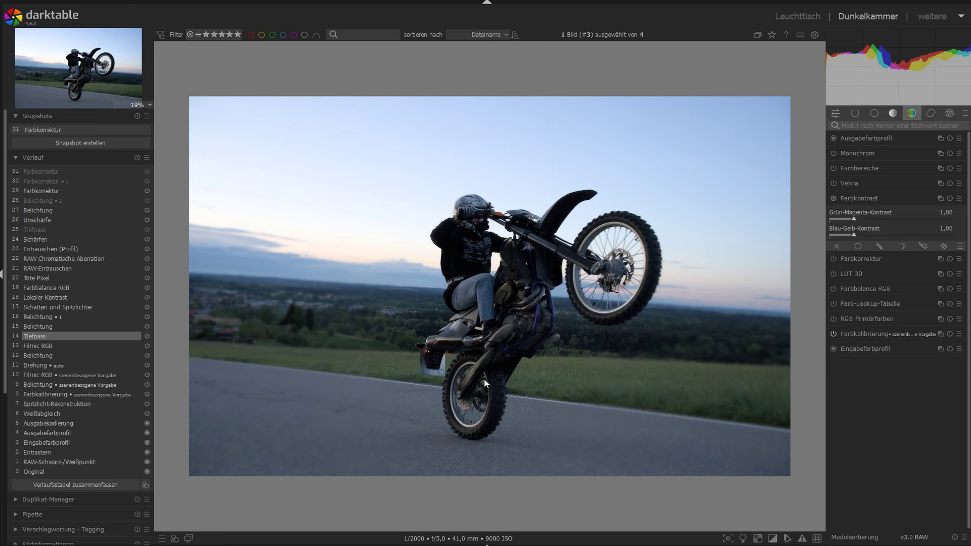
{"action": "left_click", "coordinate": [29, 328]}
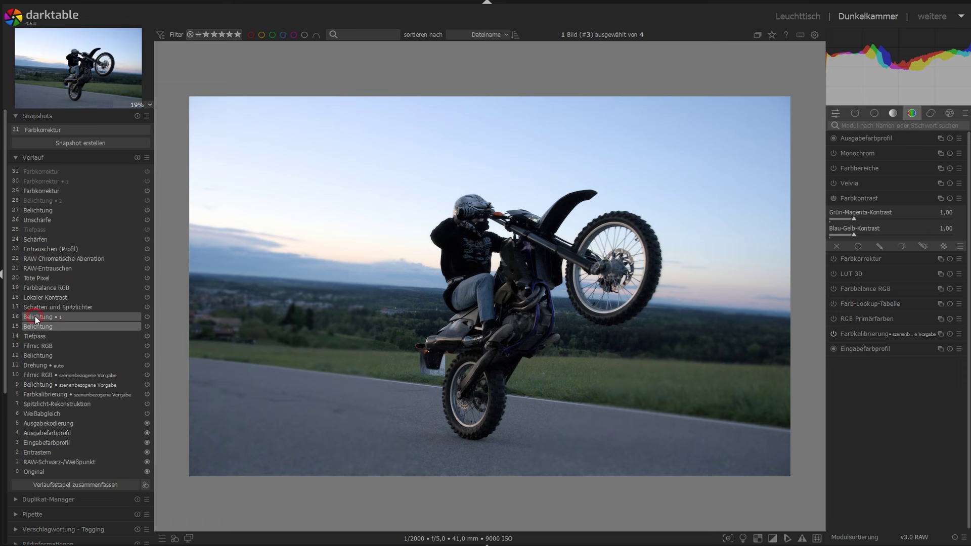
{"action": "left_click", "coordinate": [35, 316]}
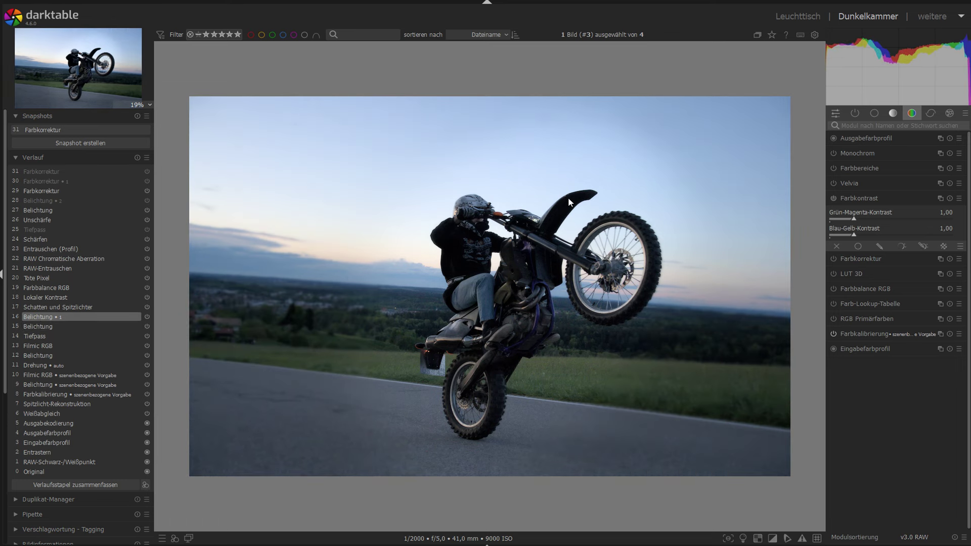
{"action": "left_click", "coordinate": [50, 307]}
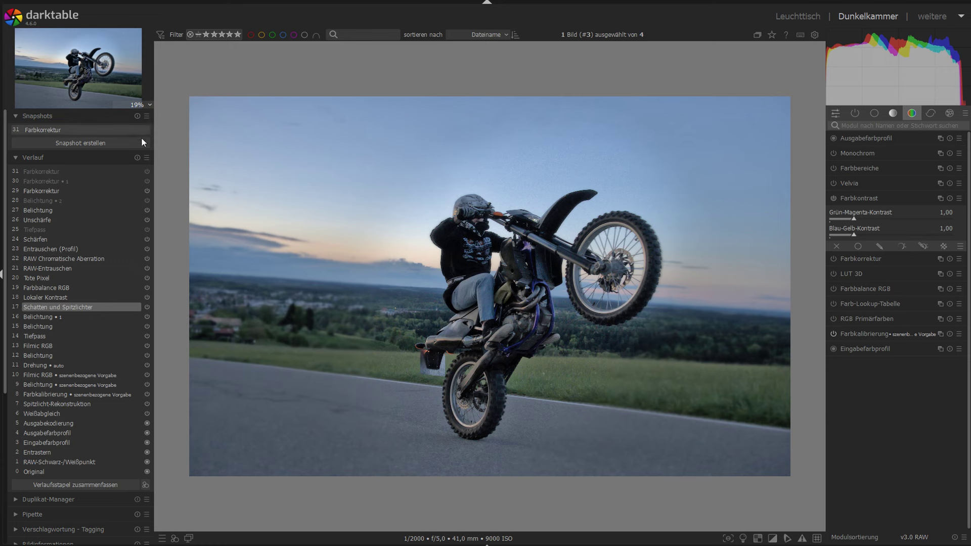
{"action": "left_click", "coordinate": [137, 157]}
{"action": "left_click", "coordinate": [443, 293]}
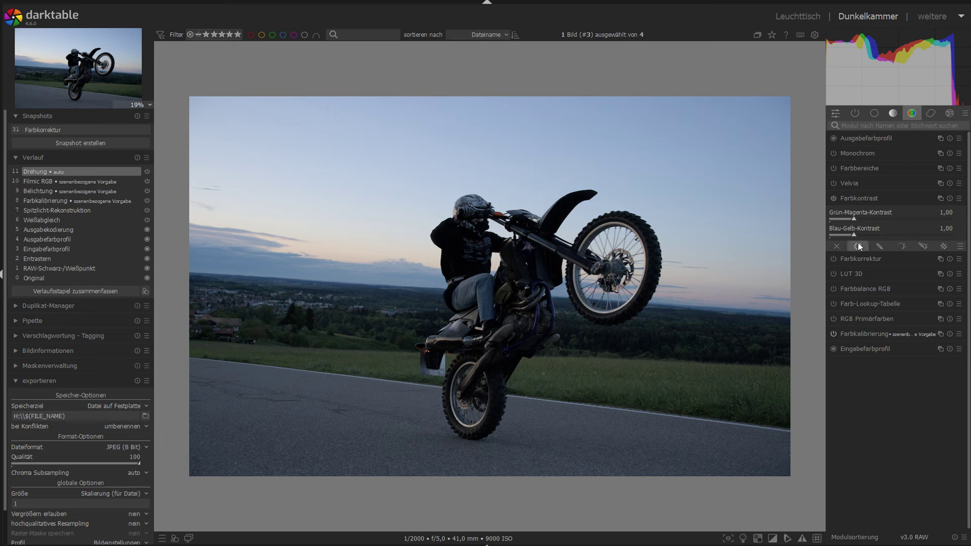
Raise the Belichtung exposure to about +1.08 EV in the base module group
{"action": "left_click", "coordinate": [874, 113]}
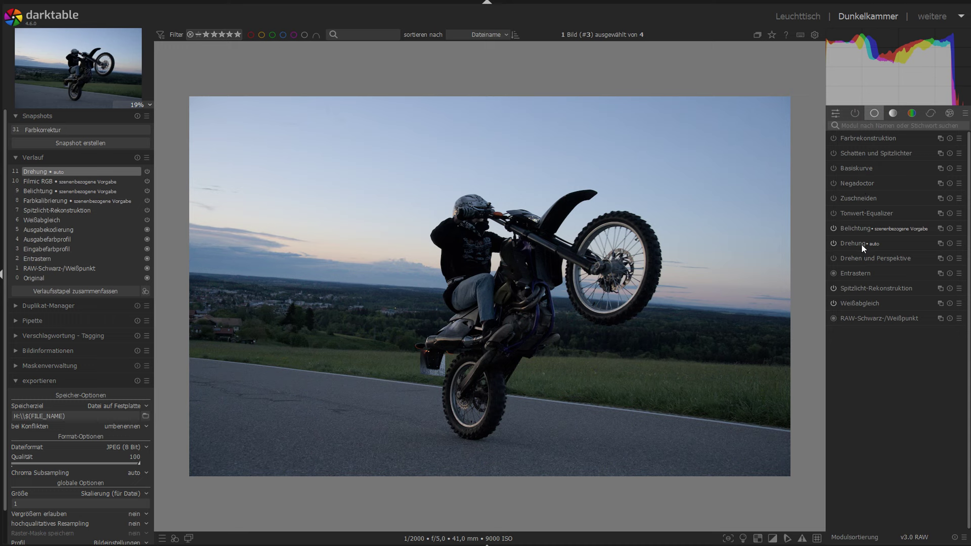
{"action": "left_click", "coordinate": [861, 230]}
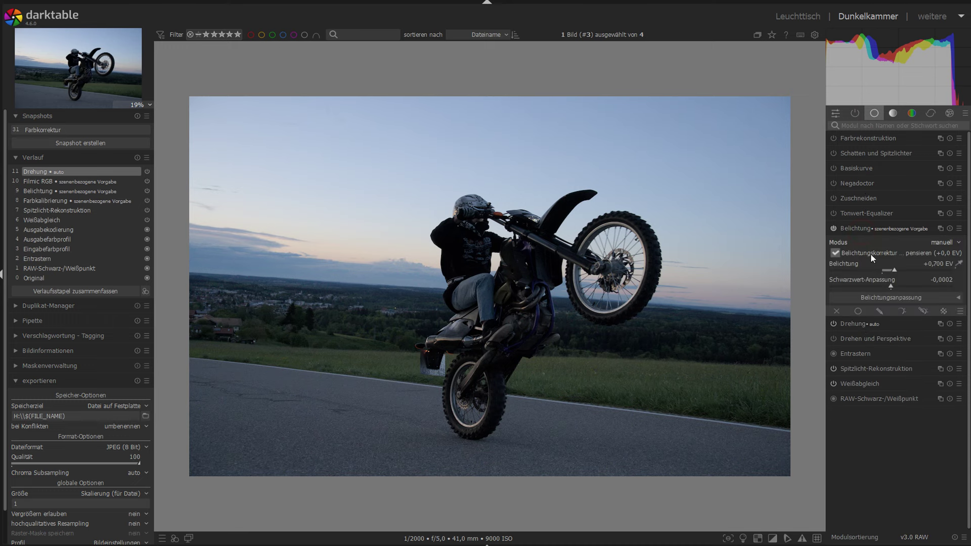
{"action": "left_click_drag", "start_coordinate": [898, 275], "coordinate": [901, 271]}
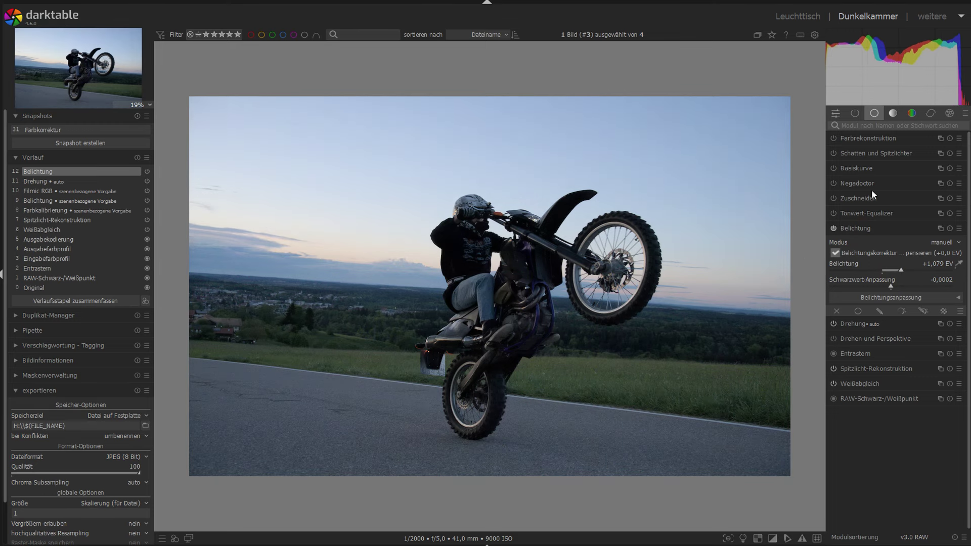
{"action": "left_click", "coordinate": [868, 154]}
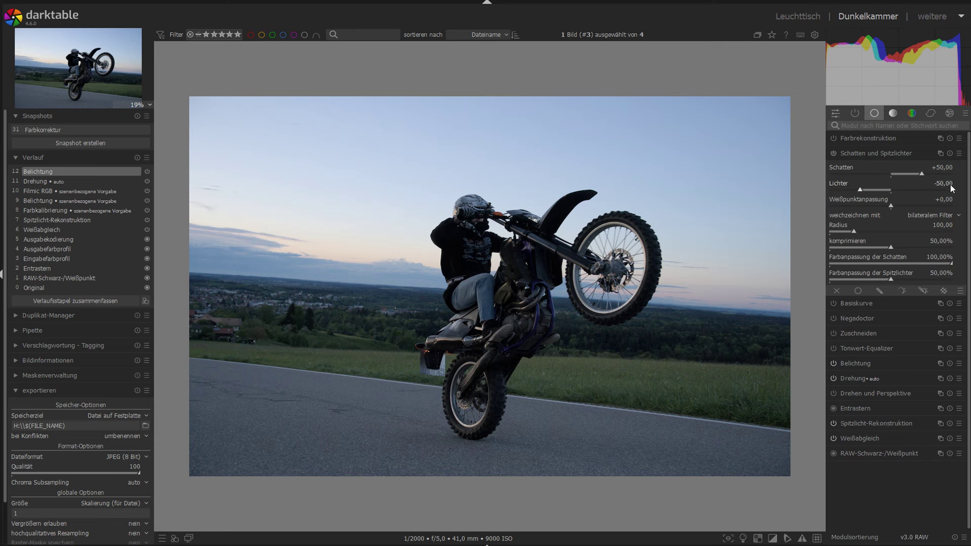
Lift shadows to about +60 and pull highlights down to about -81
{"action": "mouse_move", "coordinate": [922, 175]}
{"action": "left_mouse_down"}
{"action": "mouse_move", "coordinate": [898, 175]}
{"action": "mouse_move", "coordinate": [929, 177]}
{"action": "left_mouse_up"}
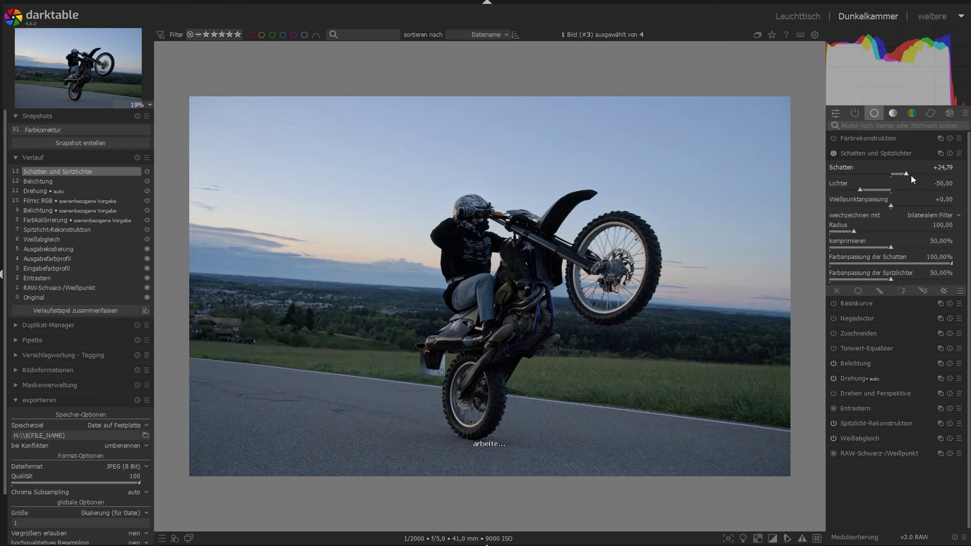
{"action": "left_click_drag", "start_coordinate": [929, 177], "coordinate": [930, 177]}
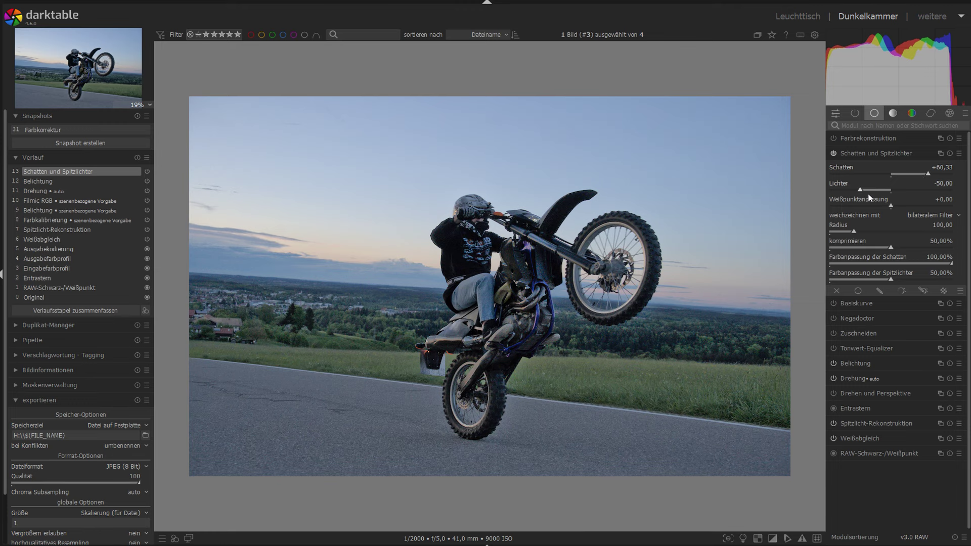
{"action": "left_click_drag", "start_coordinate": [860, 193], "coordinate": [875, 191]}
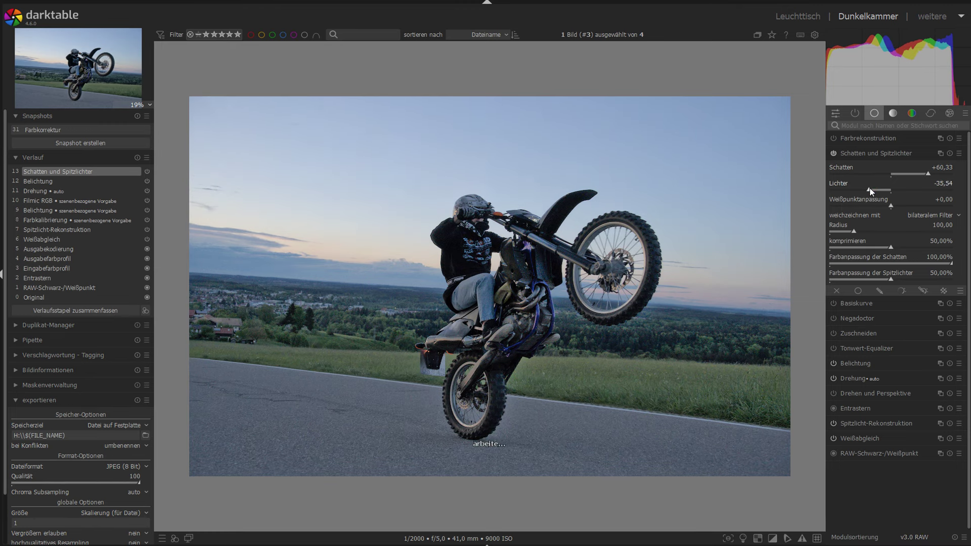
{"action": "mouse_move", "coordinate": [875, 192]}
{"action": "left_mouse_down"}
{"action": "mouse_move", "coordinate": [850, 191]}
{"action": "mouse_move", "coordinate": [893, 191]}
{"action": "left_mouse_up"}
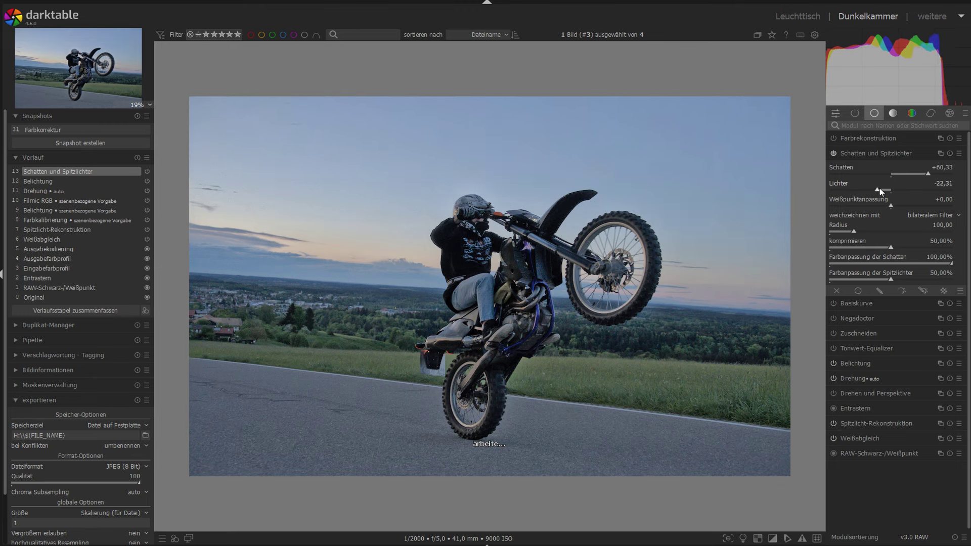
{"action": "left_click_drag", "start_coordinate": [893, 190], "coordinate": [845, 190]}
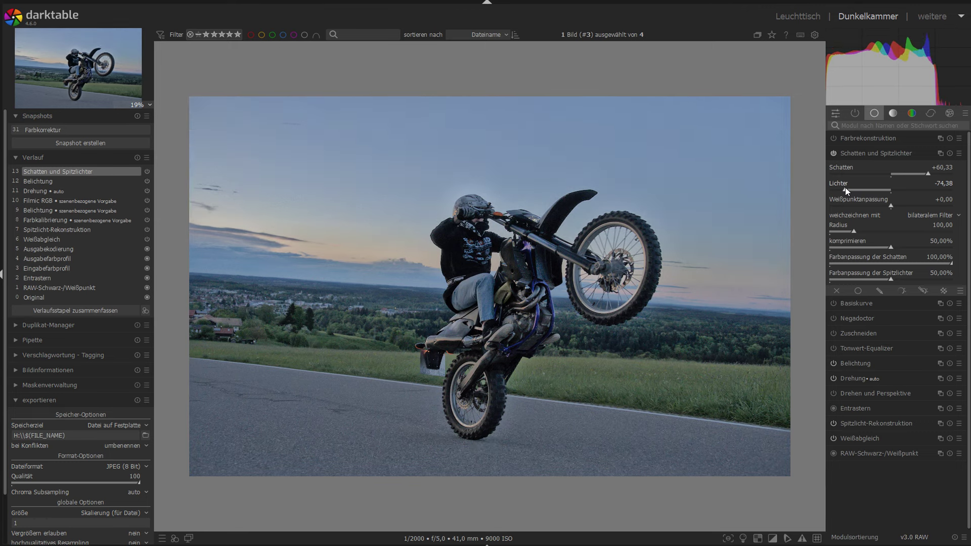
{"action": "left_click_drag", "start_coordinate": [845, 189], "coordinate": [842, 189]}
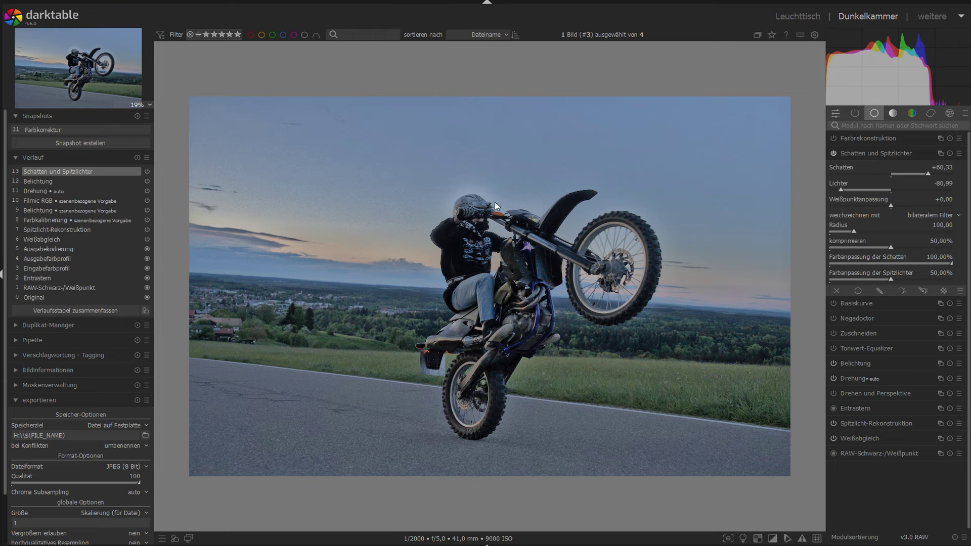
Zoom in to inspect the photo's detail, then zoom back out
{"action": "scroll", "coordinate": [342, 160], "scroll_direction": "up", "scroll_amount": 1}
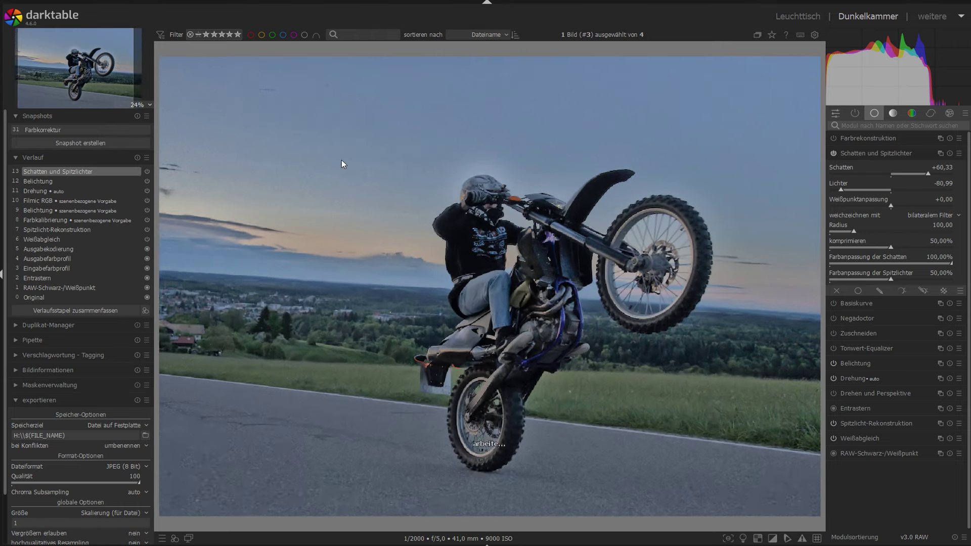
{"action": "scroll", "coordinate": [341, 160], "scroll_direction": "up", "scroll_amount": 1}
{"action": "scroll", "coordinate": [344, 157], "scroll_direction": "up", "scroll_amount": 1}
{"action": "scroll", "coordinate": [345, 156], "scroll_direction": "up", "scroll_amount": 1}
{"action": "scroll", "coordinate": [345, 160], "scroll_direction": "up", "scroll_amount": 1}
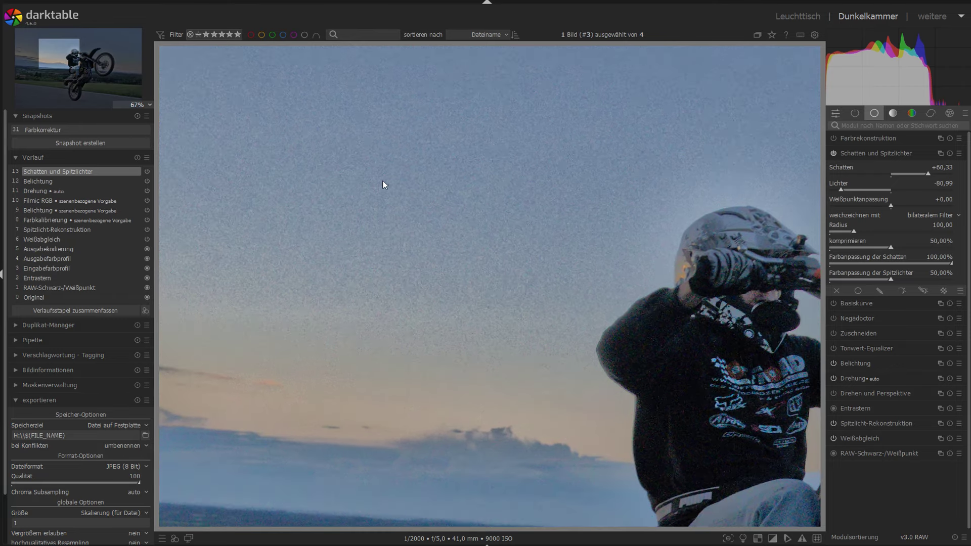
{"action": "scroll", "coordinate": [410, 213], "scroll_direction": "down", "scroll_amount": 1}
{"action": "scroll", "coordinate": [409, 215], "scroll_direction": "down", "scroll_amount": 1}
{"action": "scroll", "coordinate": [410, 211], "scroll_direction": "down", "scroll_amount": 1}
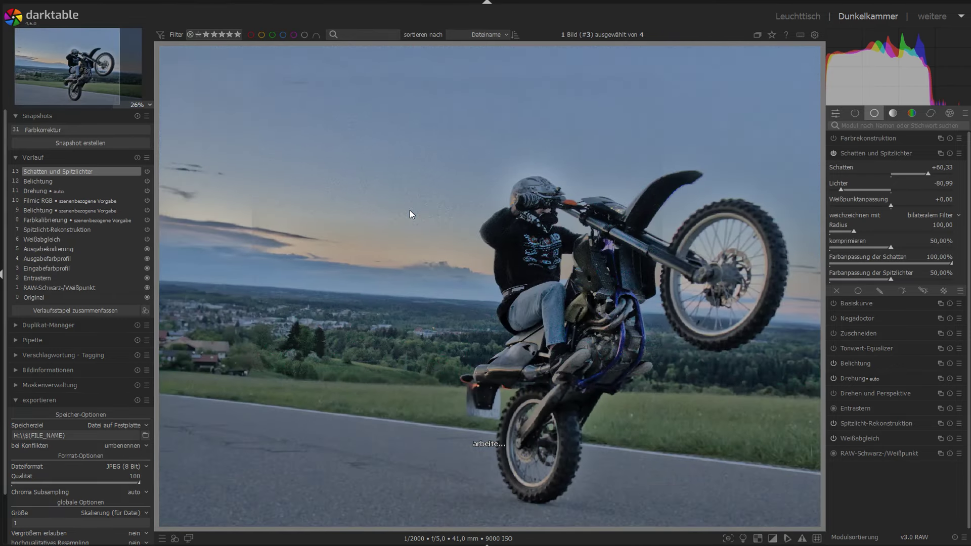
{"action": "scroll", "coordinate": [410, 210], "scroll_direction": "down", "scroll_amount": 1}
Ease the highlights to about -48 and the shadows to about +55
{"action": "left_click_drag", "start_coordinate": [846, 191], "coordinate": [903, 186]}
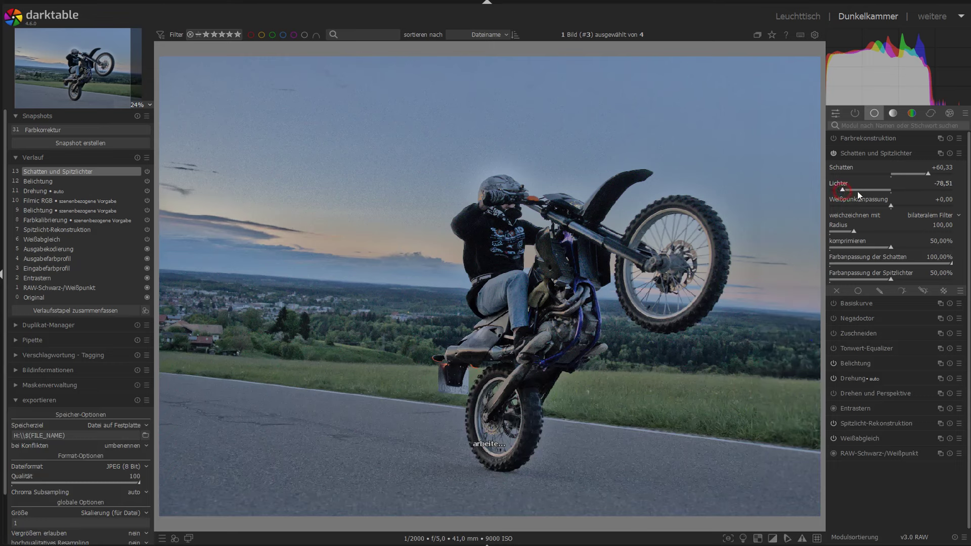
{"action": "left_click_drag", "start_coordinate": [864, 194], "coordinate": [861, 194]}
{"action": "left_click_drag", "start_coordinate": [930, 174], "coordinate": [927, 176]}
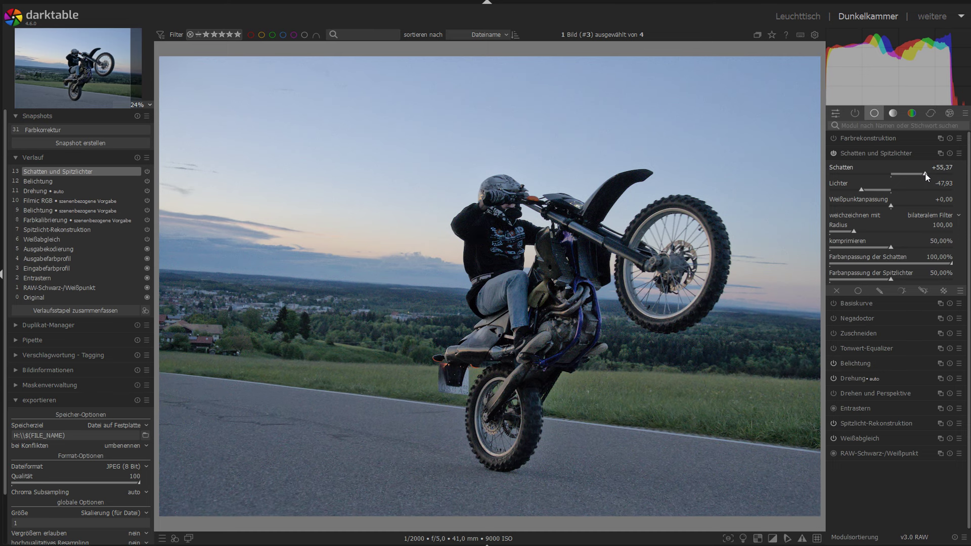
{"action": "left_click", "coordinate": [930, 113]}
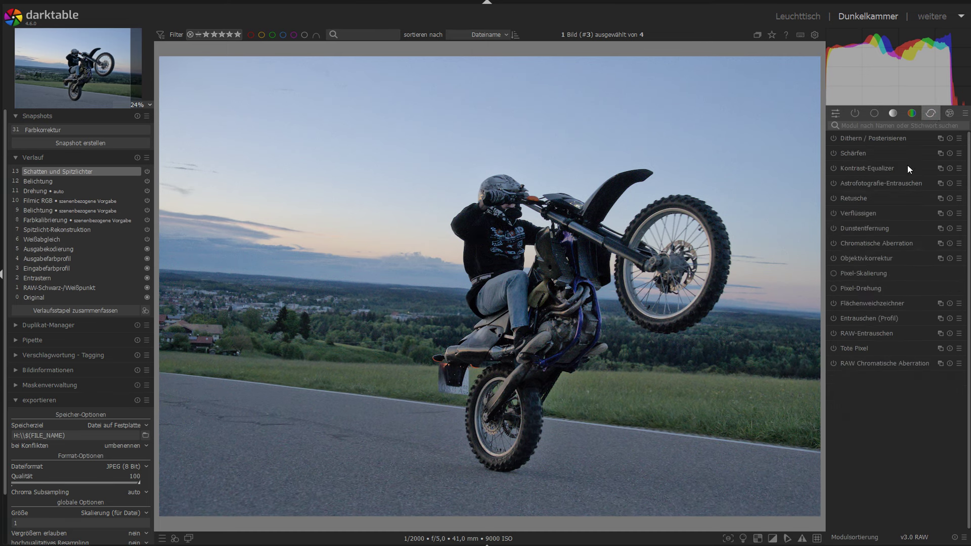
Switch on the Tiefpass blur from the effects group and enable drawn & parametric masking
{"action": "left_click", "coordinate": [950, 113]}
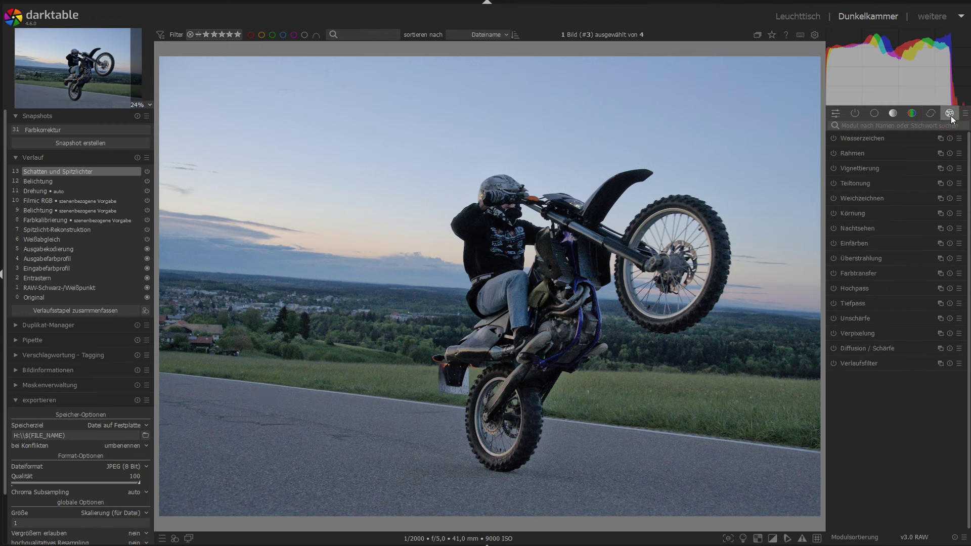
{"action": "left_click", "coordinate": [855, 305]}
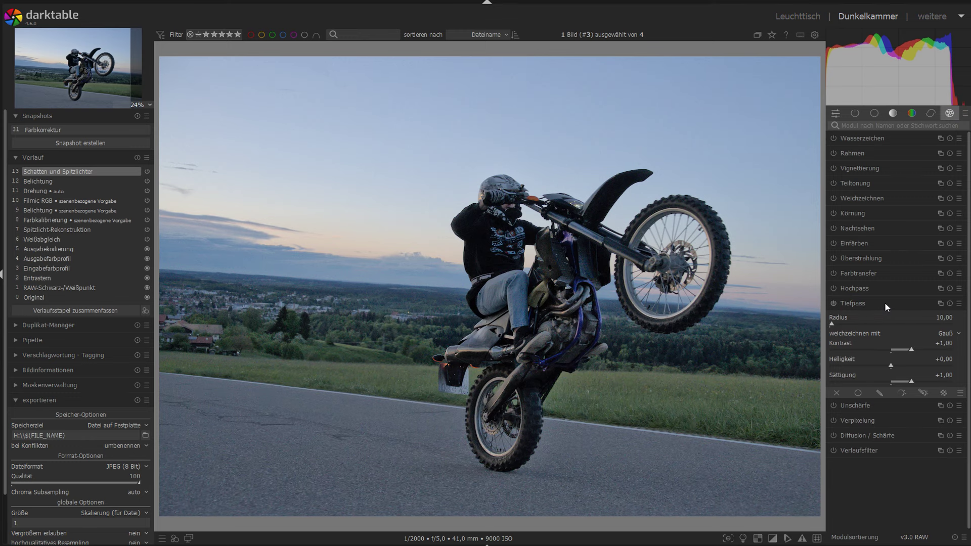
{"action": "left_click", "coordinate": [835, 303]}
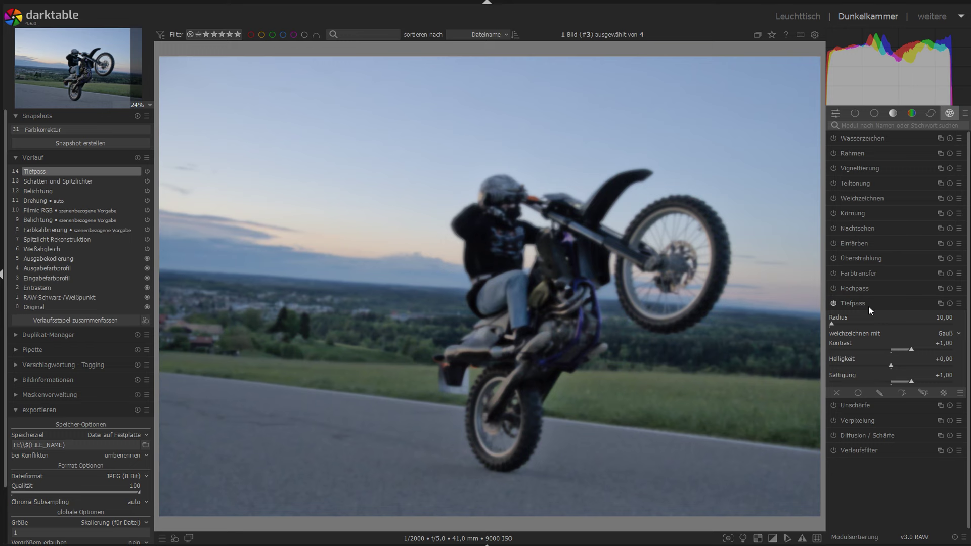
{"action": "left_click", "coordinate": [924, 393]}
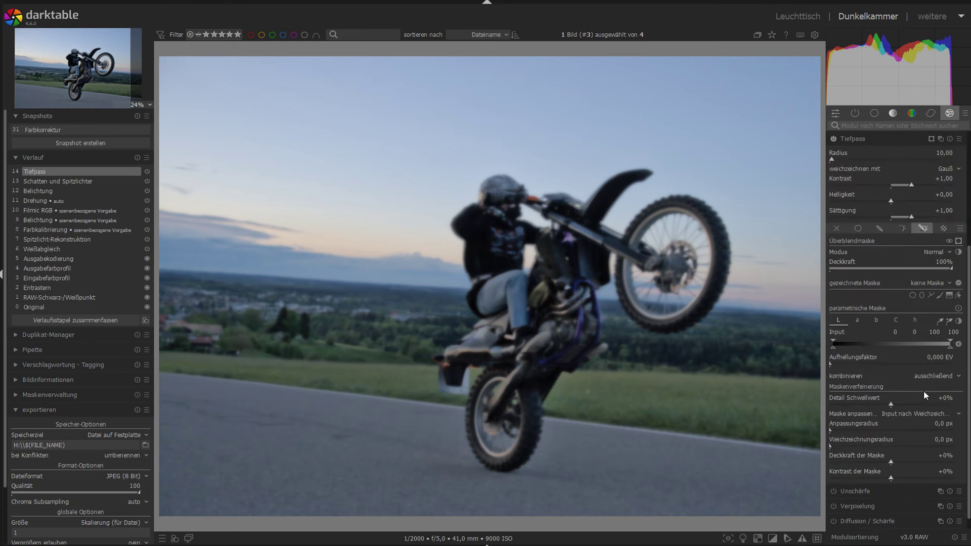
Place an ellipse drawn mask over the rider and motorcycle, reshaping it to fit the bike
{"action": "left_click", "coordinate": [922, 296]}
{"action": "scroll", "coordinate": [560, 311], "scroll_direction": "up", "scroll_amount": 1, "text": "ctrl"}
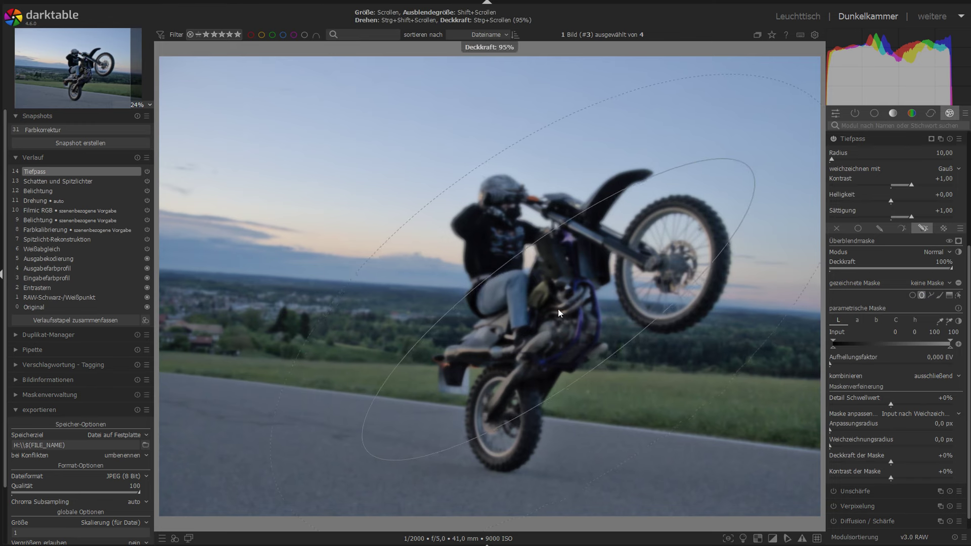
{"action": "scroll", "coordinate": [529, 306], "scroll_direction": "down", "scroll_amount": 1, "text": "ctrl"}
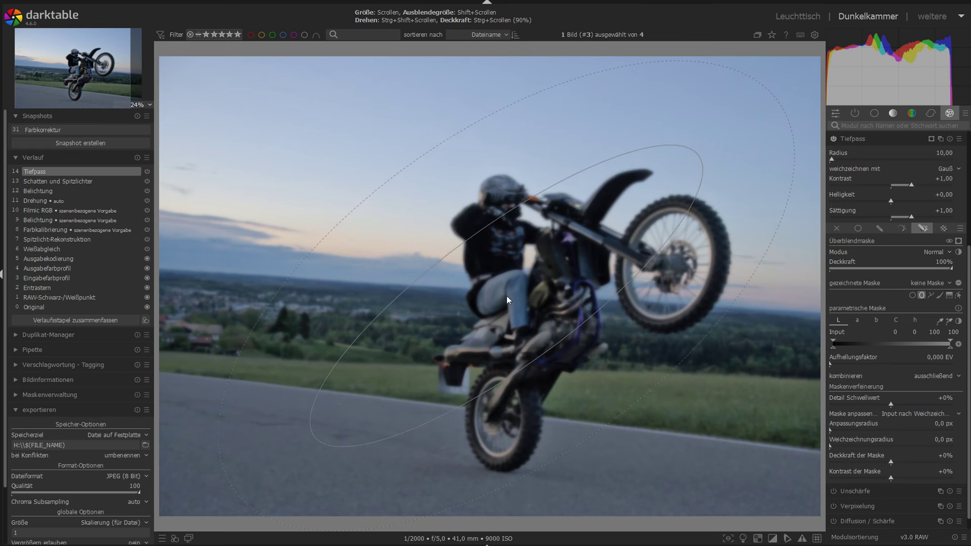
{"action": "scroll", "coordinate": [508, 299], "scroll_direction": "down", "scroll_amount": 1}
{"action": "scroll", "coordinate": [507, 298], "scroll_direction": "down", "scroll_amount": 1}
{"action": "scroll", "coordinate": [507, 296], "scroll_direction": "down", "scroll_amount": 2, "text": "ctrl"}
{"action": "scroll", "coordinate": [507, 296], "scroll_direction": "up", "scroll_amount": 3}
{"action": "scroll", "coordinate": [509, 294], "scroll_direction": "up", "scroll_amount": 3}
{"action": "scroll", "coordinate": [511, 293], "scroll_direction": "up", "scroll_amount": 2}
{"action": "left_click", "coordinate": [512, 288]}
{"action": "mouse_move", "coordinate": [342, 491]}
{"action": "left_mouse_down"}
{"action": "mouse_move", "coordinate": [310, 496]}
{"action": "mouse_move", "coordinate": [405, 463]}
{"action": "mouse_move", "coordinate": [519, 373]}
{"action": "mouse_move", "coordinate": [544, 426]}
{"action": "left_mouse_up"}
Widen the ellipse over the whole bike and invert mask polarity so only the background blurs
{"action": "left_click_drag", "start_coordinate": [686, 183], "coordinate": [703, 167]}
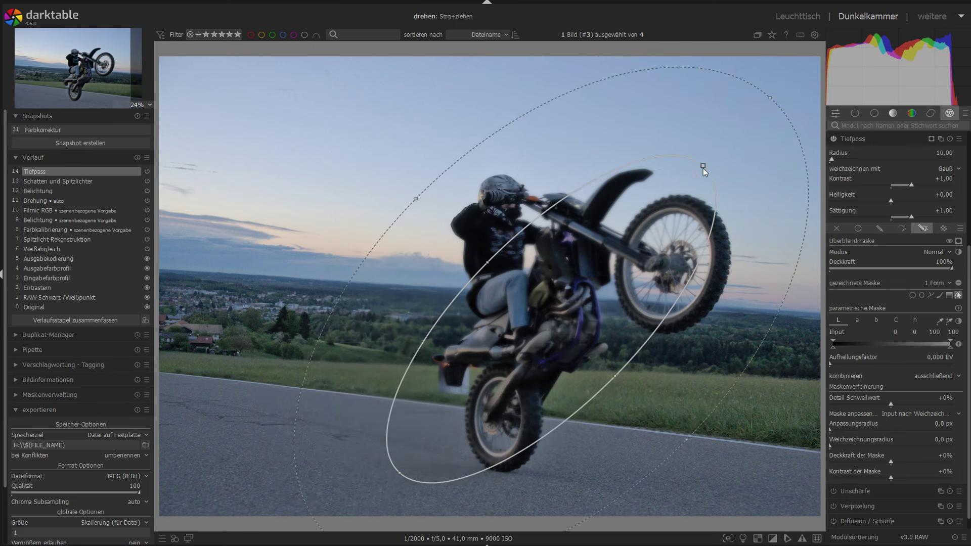
{"action": "scroll", "coordinate": [479, 234], "scroll_direction": "up", "scroll_amount": 1}
{"action": "scroll", "coordinate": [507, 227], "scroll_direction": "up", "scroll_amount": 1}
{"action": "scroll", "coordinate": [511, 214], "scroll_direction": "up", "scroll_amount": 1}
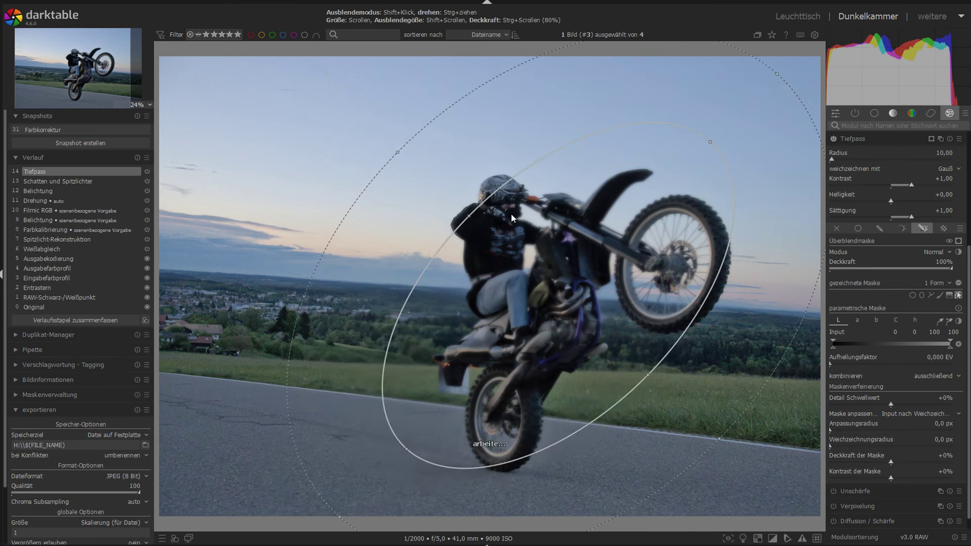
{"action": "left_click", "coordinate": [958, 322]}
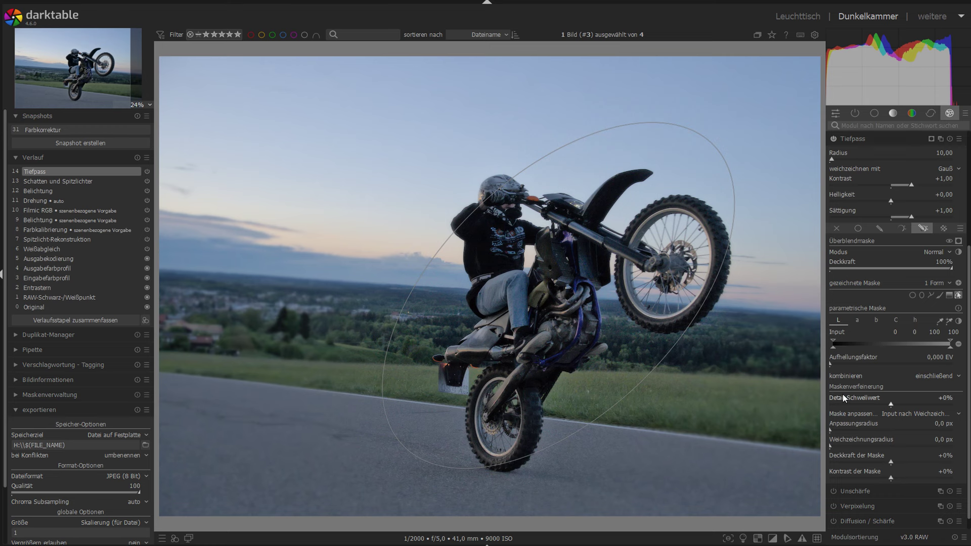
{"action": "left_click", "coordinate": [912, 112]}
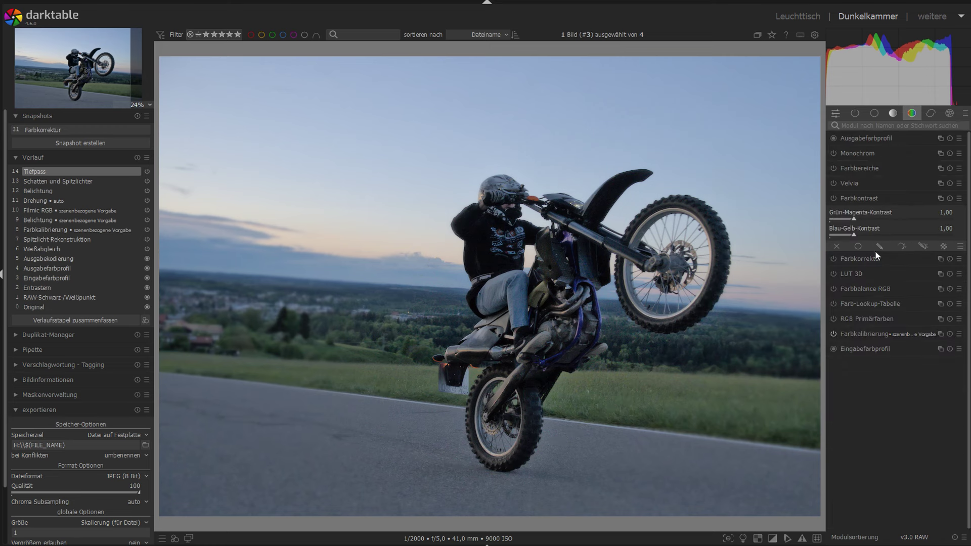
In Farbbalance RGB, raise the global chroma and the highlight chroma
{"action": "left_click", "coordinate": [870, 290]}
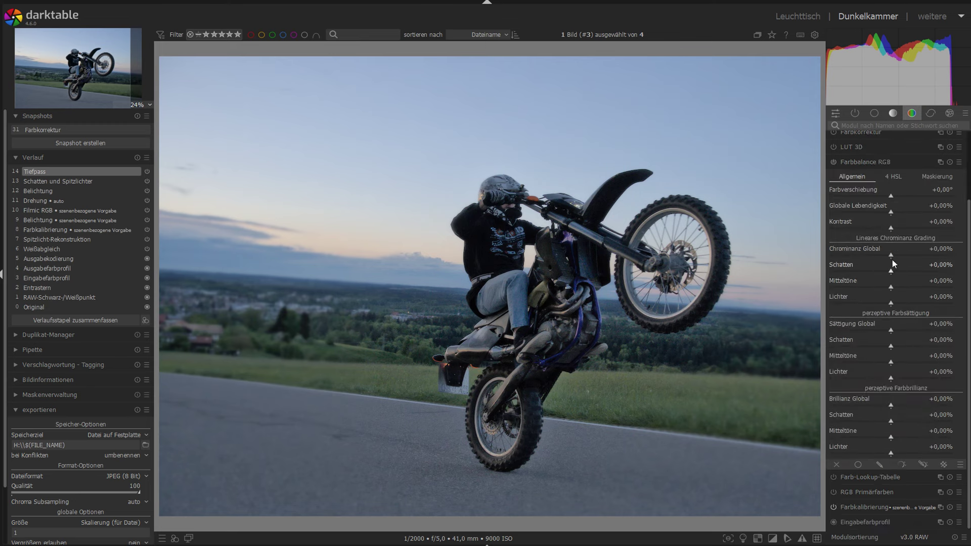
{"action": "left_click_drag", "start_coordinate": [892, 256], "coordinate": [897, 257]}
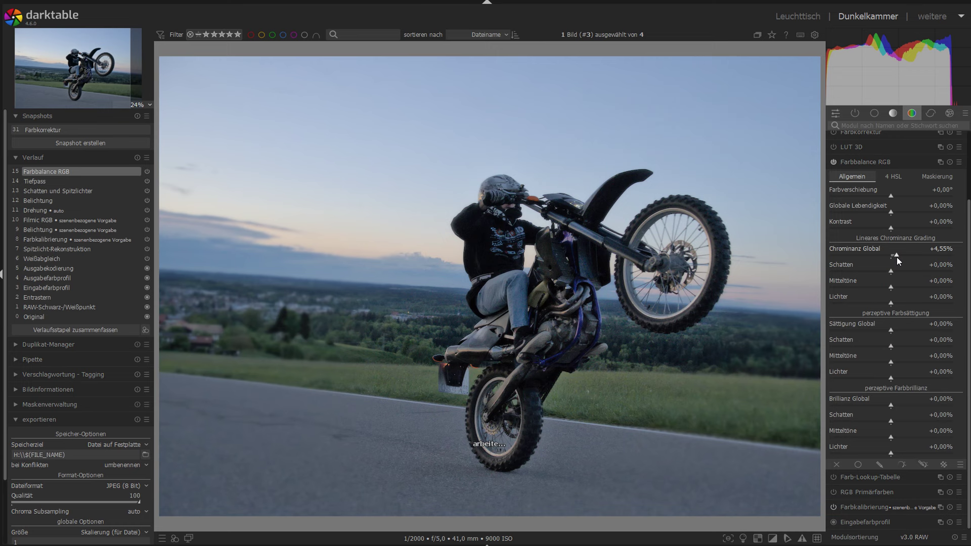
{"action": "left_click_drag", "start_coordinate": [897, 257], "coordinate": [900, 257]}
{"action": "scroll", "coordinate": [899, 257], "scroll_direction": "down", "scroll_amount": 1}
{"action": "scroll", "coordinate": [894, 304], "scroll_direction": "up", "scroll_amount": 1}
{"action": "left_click_drag", "start_coordinate": [894, 305], "coordinate": [900, 303]}
{"action": "scroll", "coordinate": [891, 268], "scroll_direction": "up", "scroll_amount": 3}
{"action": "scroll", "coordinate": [893, 271], "scroll_direction": "up", "scroll_amount": 8}
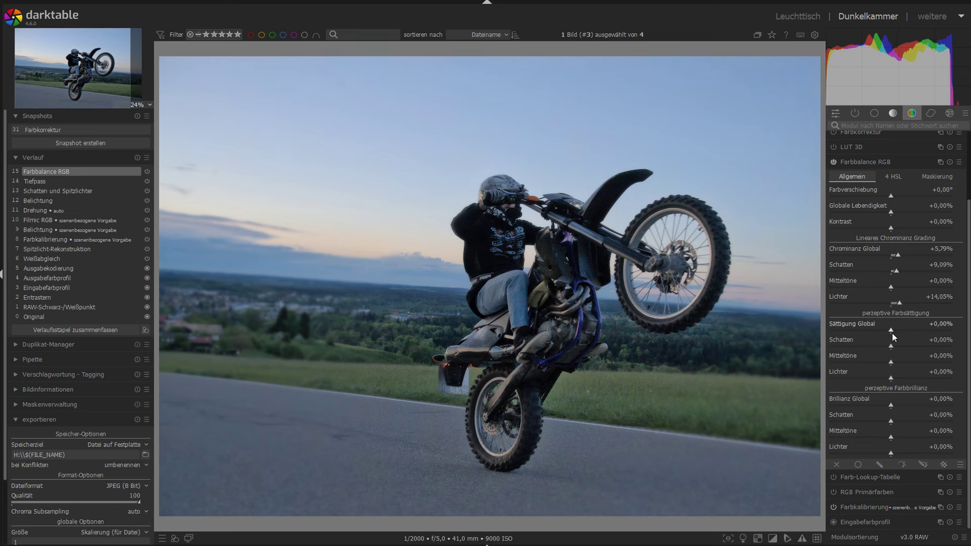
Raise global and highlight saturation, and lower highlight brilliance to about −24%
{"action": "left_click_drag", "start_coordinate": [892, 329], "coordinate": [903, 329]}
{"action": "mouse_move", "coordinate": [893, 379]}
{"action": "left_mouse_down"}
{"action": "mouse_move", "coordinate": [907, 379]}
{"action": "mouse_move", "coordinate": [900, 350]}
{"action": "left_mouse_up"}
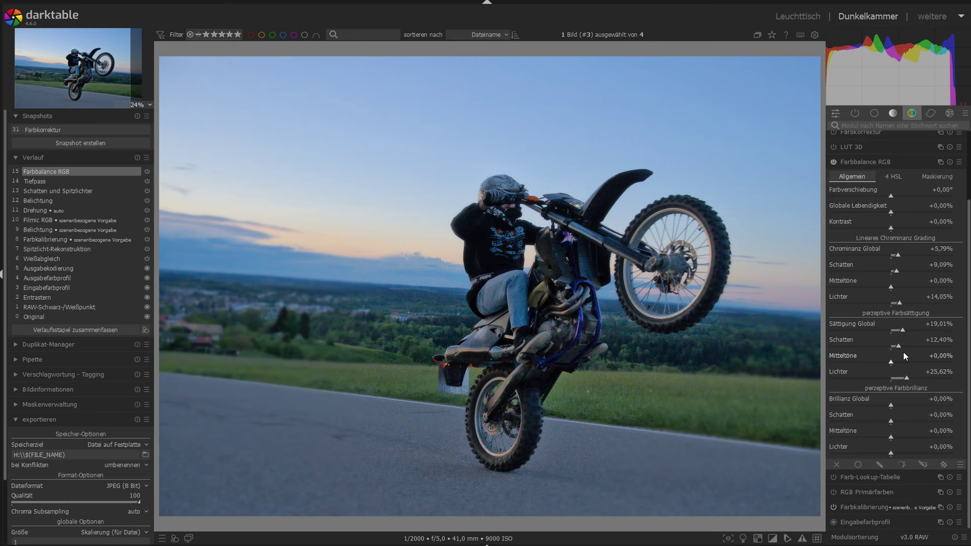
{"action": "left_click_drag", "start_coordinate": [905, 377], "coordinate": [915, 381]}
{"action": "left_click_drag", "start_coordinate": [890, 454], "coordinate": [873, 455]}
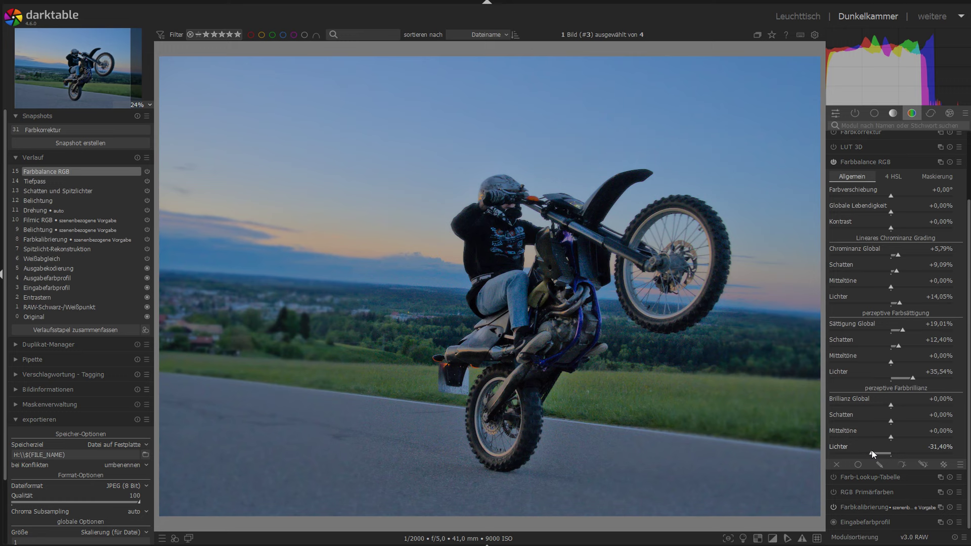
{"action": "left_click_drag", "start_coordinate": [874, 453], "coordinate": [877, 454]}
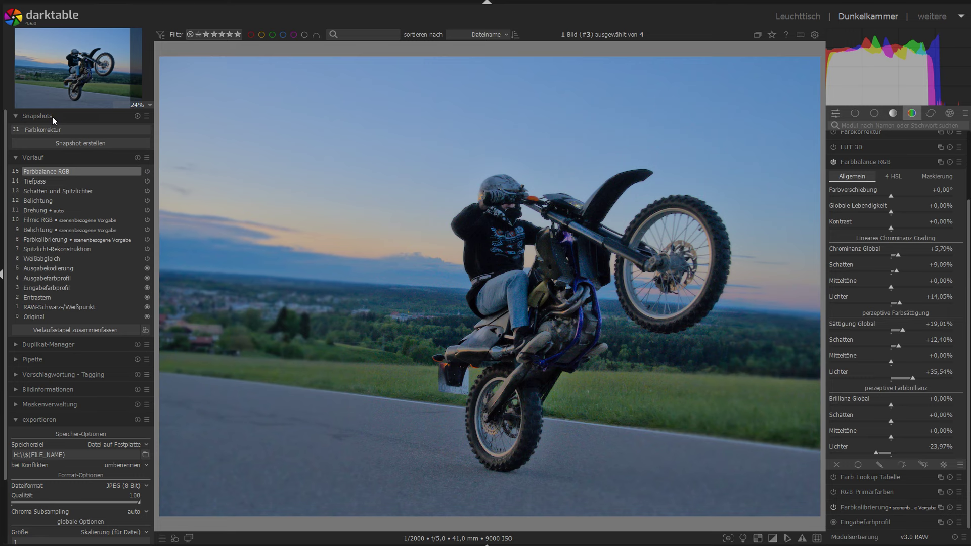
Take a snapshot and split-compare it against the edit from before the colour boost
{"action": "left_click", "coordinate": [65, 145]}
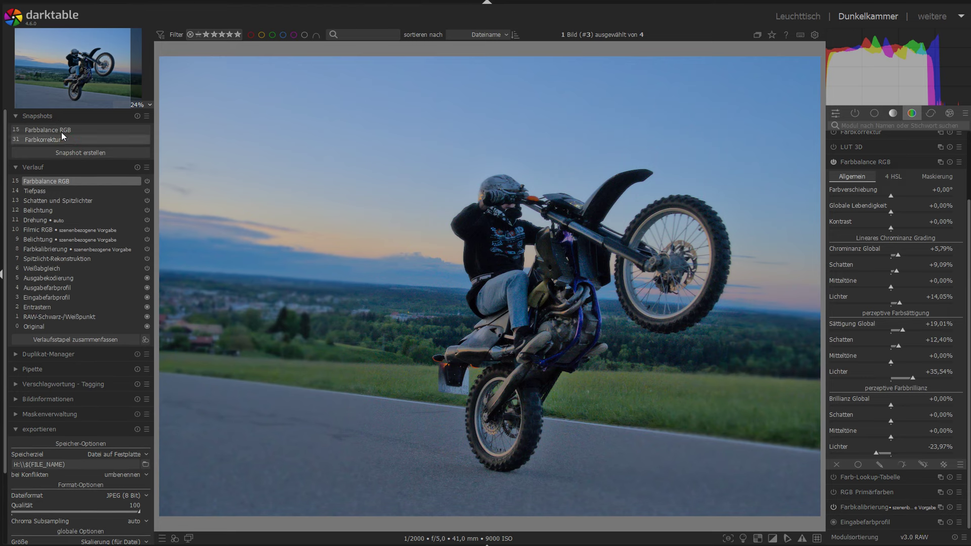
{"action": "left_click", "coordinate": [60, 130]}
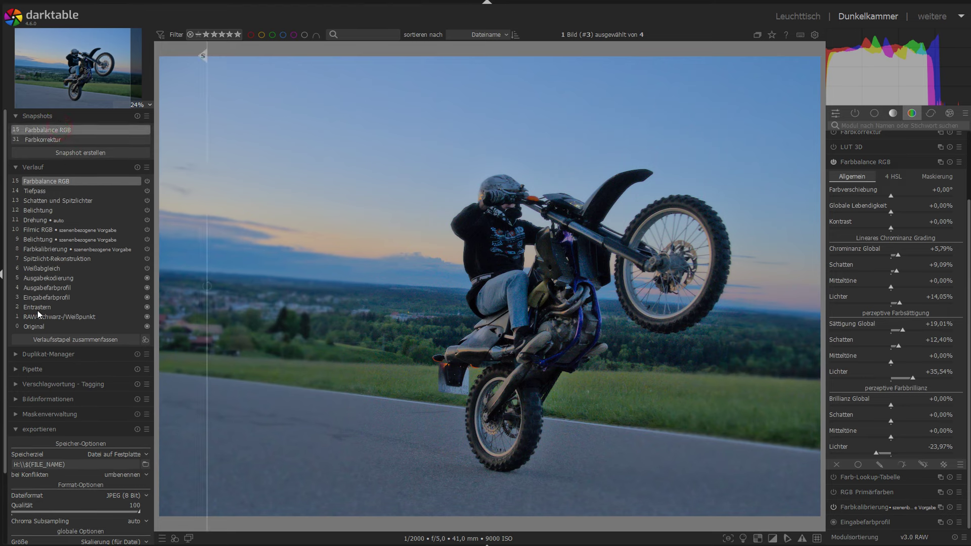
{"action": "left_click", "coordinate": [32, 211]}
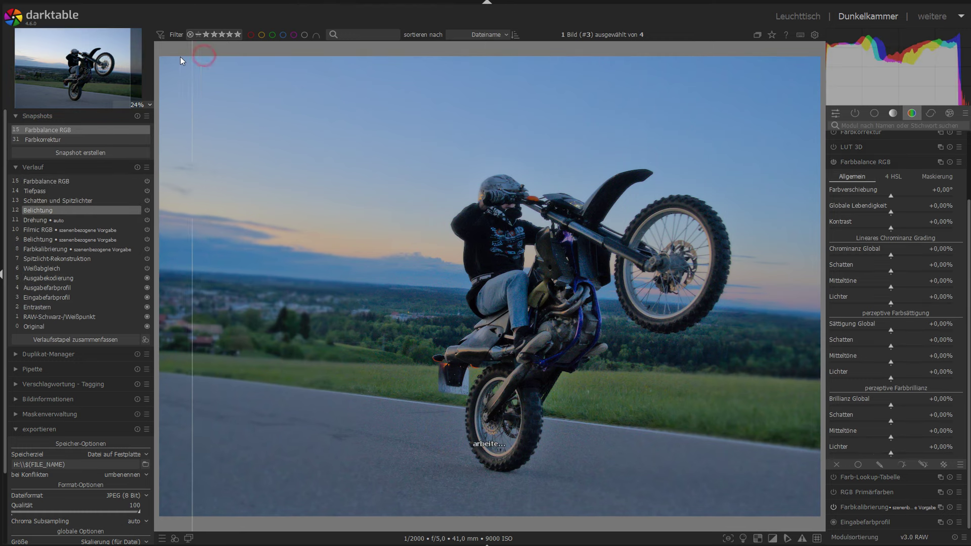
{"action": "left_click_drag", "start_coordinate": [205, 57], "coordinate": [305, 56]}
{"action": "mouse_move", "coordinate": [246, 57]}
{"action": "left_mouse_down"}
{"action": "mouse_move", "coordinate": [193, 54]}
{"action": "mouse_move", "coordinate": [883, 73]}
{"action": "mouse_move", "coordinate": [79, 67]}
{"action": "left_mouse_up"}
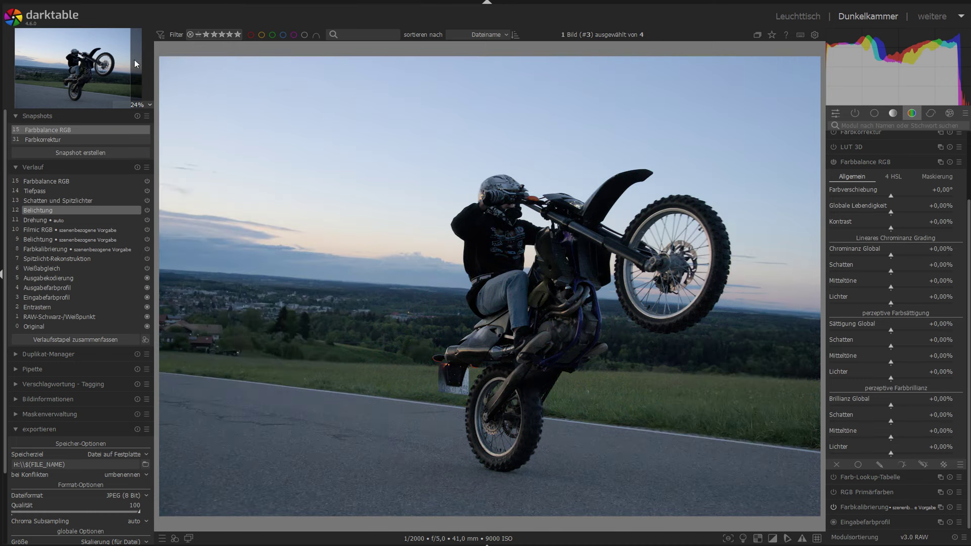
{"action": "mouse_move", "coordinate": [168, 59]}
{"action": "left_mouse_down"}
{"action": "mouse_move", "coordinate": [791, 93]}
{"action": "mouse_move", "coordinate": [498, 86]}
{"action": "left_mouse_up"}
Return to the latest edit: global saturation ~+9, highlight saturation ~+17, highlight brilliance −13%
{"action": "left_click", "coordinate": [66, 129]}
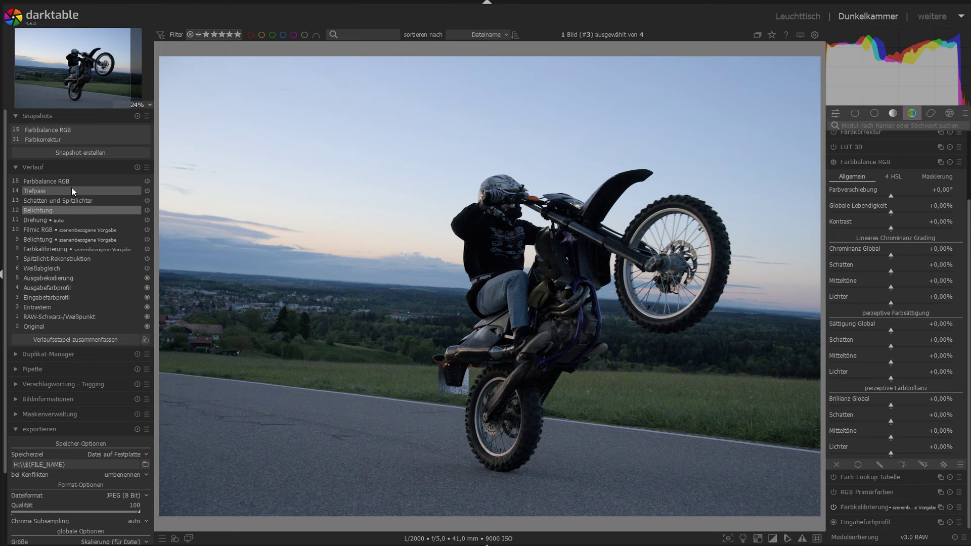
{"action": "left_click", "coordinate": [65, 182]}
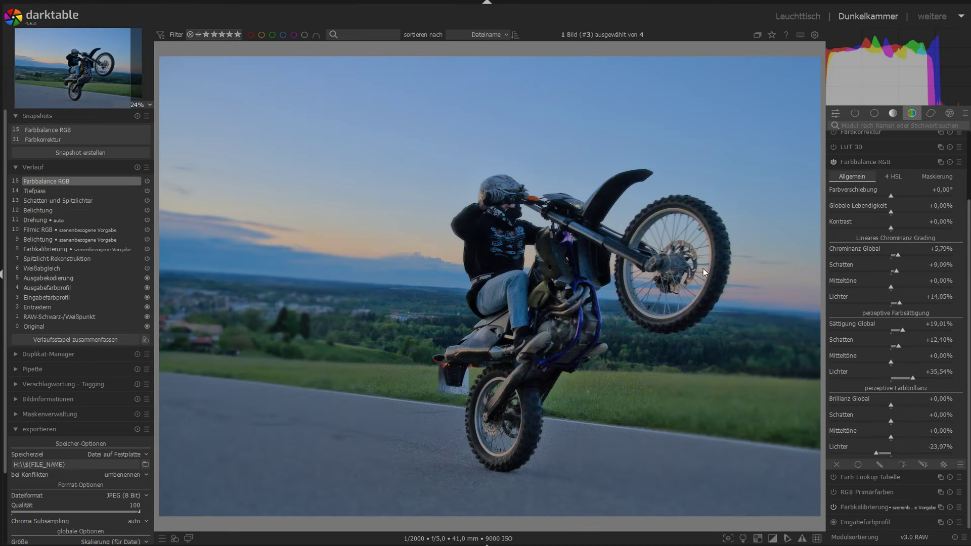
{"action": "left_click_drag", "start_coordinate": [901, 332], "coordinate": [894, 332]}
{"action": "left_click_drag", "start_coordinate": [913, 378], "coordinate": [902, 378]}
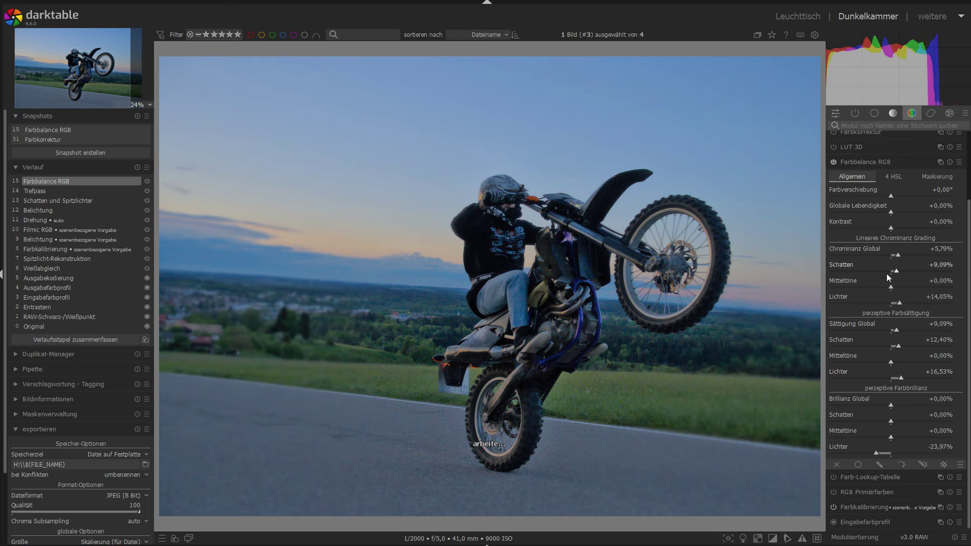
{"action": "left_click_drag", "start_coordinate": [880, 454], "coordinate": [882, 454]}
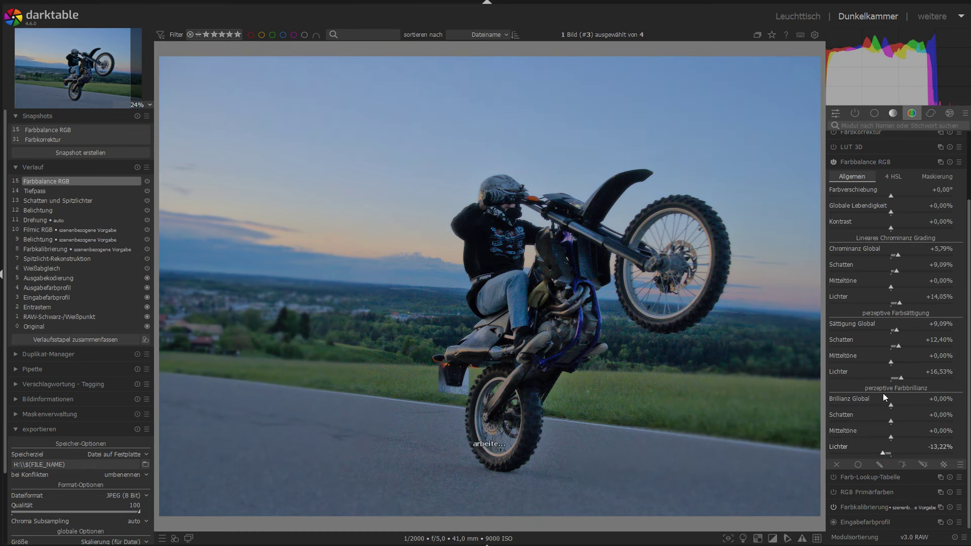
In Schatten und Spitzlichter, lower the shadow lift and reduce the highlight recovery
{"action": "left_click", "coordinate": [872, 120]}
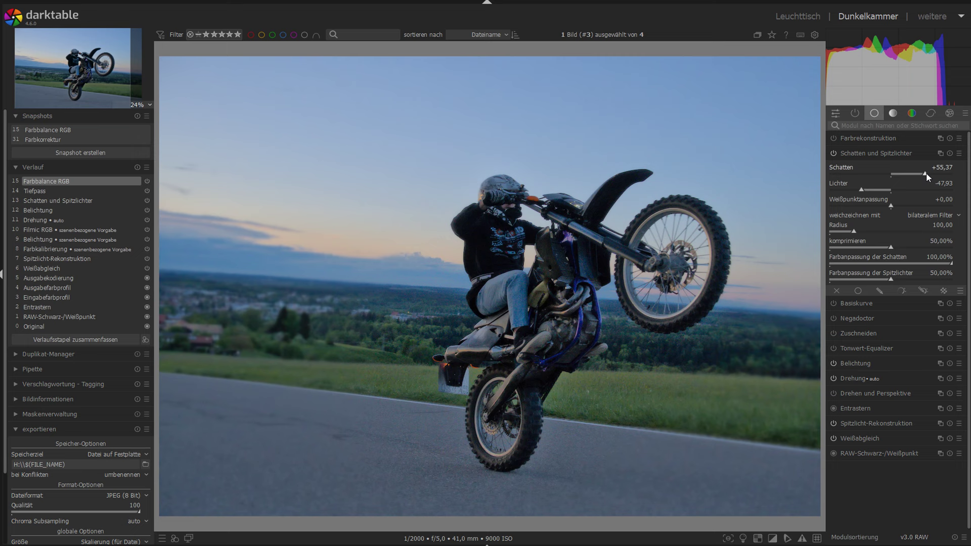
{"action": "left_click_drag", "start_coordinate": [925, 174], "coordinate": [914, 173]}
{"action": "left_click_drag", "start_coordinate": [865, 194], "coordinate": [871, 194]}
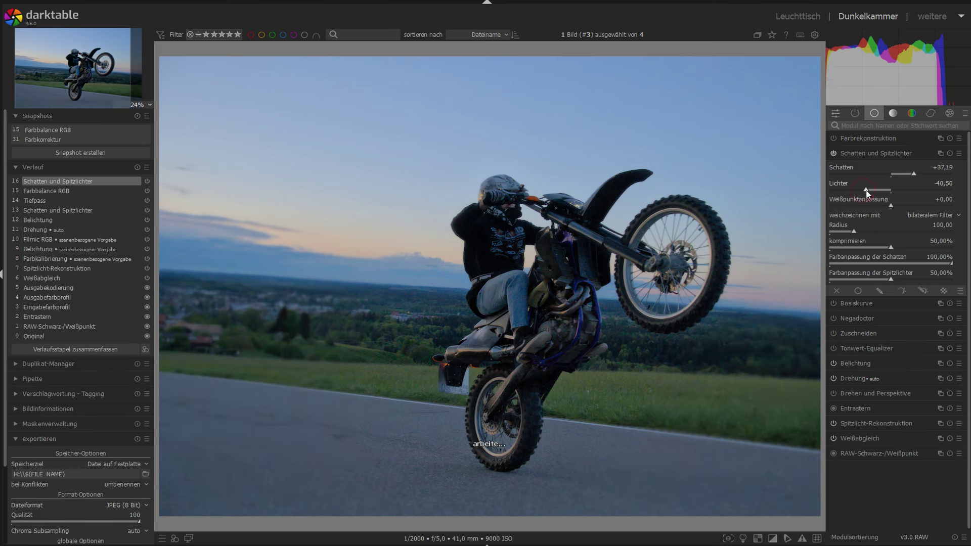
Auto-tune Filmic RGB levels, then set white exposure to 2.89 EV and black to −7.50 EV
{"action": "left_click", "coordinate": [894, 114]}
{"action": "left_click", "coordinate": [958, 318]}
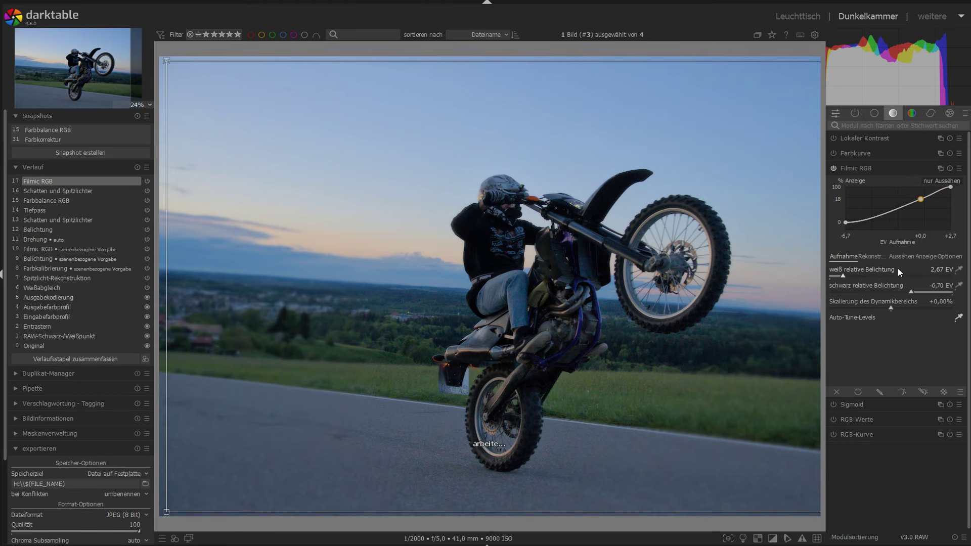
{"action": "left_click", "coordinate": [913, 292]}
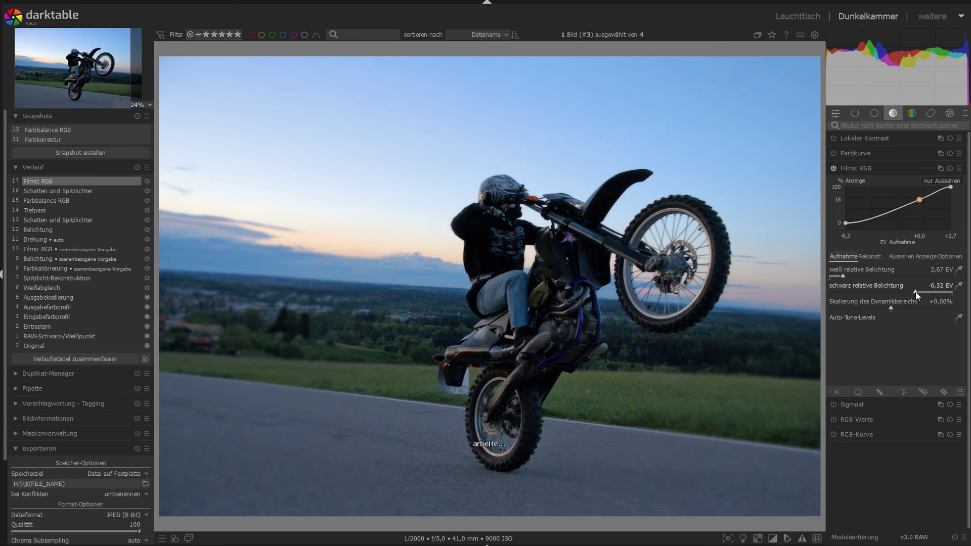
{"action": "left_click_drag", "start_coordinate": [916, 292], "coordinate": [902, 292]}
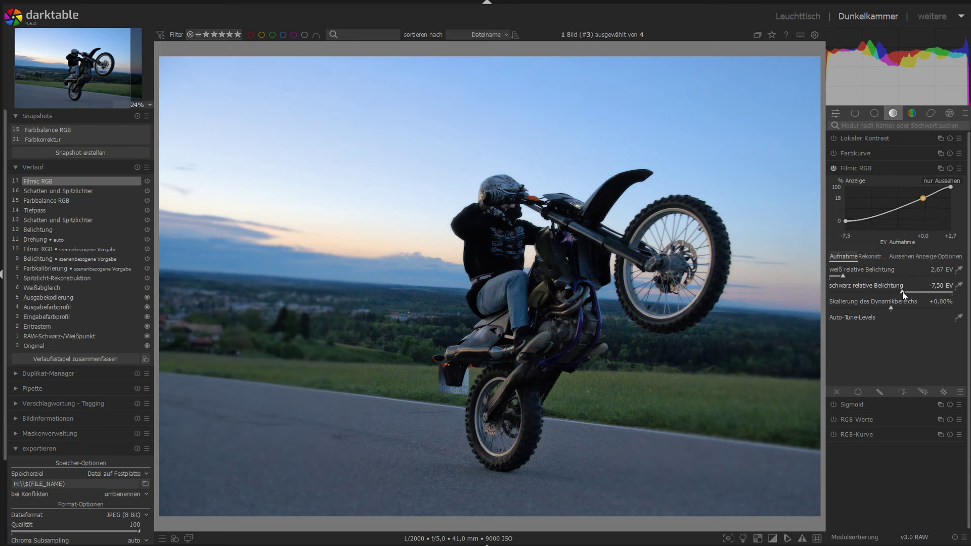
{"action": "left_click_drag", "start_coordinate": [847, 279], "coordinate": [847, 277]}
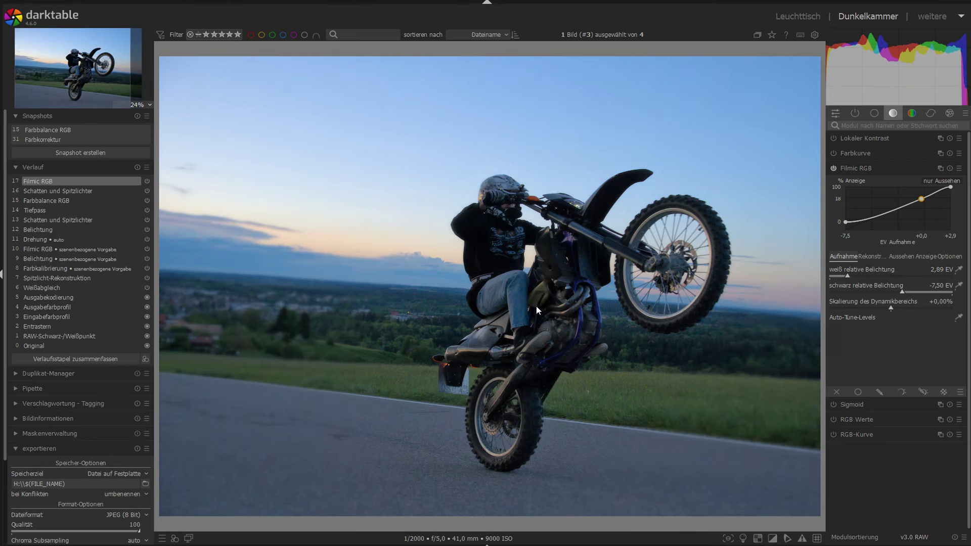
Turn on ISO 12646 colour assessment and step the history back to item 11 'Drehung'
{"action": "scroll", "coordinate": [517, 303], "scroll_direction": "up", "scroll_amount": 1}
{"action": "scroll", "coordinate": [520, 303], "scroll_direction": "up", "scroll_amount": 1}
{"action": "scroll", "coordinate": [521, 305], "scroll_direction": "up", "scroll_amount": 2}
{"action": "scroll", "coordinate": [524, 294], "scroll_direction": "up", "scroll_amount": 2}
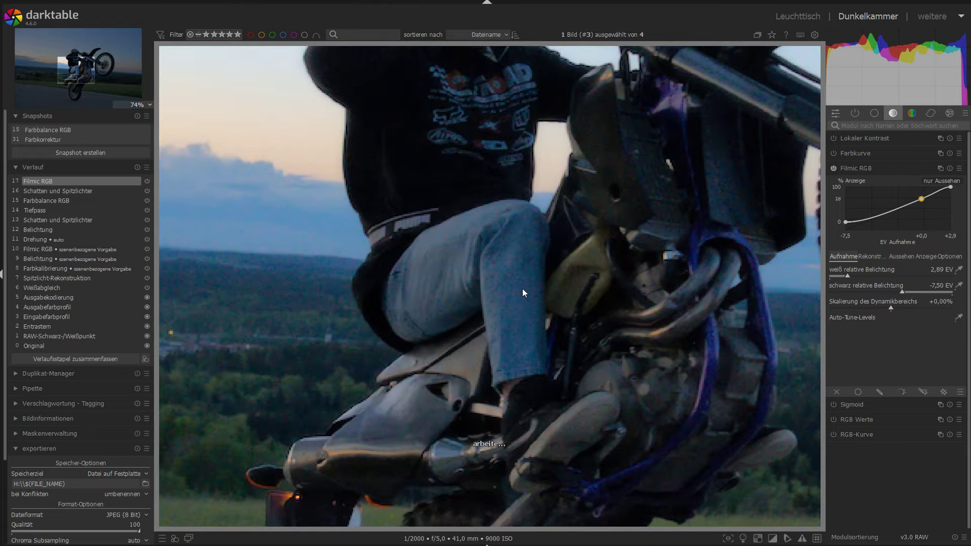
{"action": "scroll", "coordinate": [507, 302], "scroll_direction": "down", "scroll_amount": 1}
{"action": "scroll", "coordinate": [505, 301], "scroll_direction": "down", "scroll_amount": 1}
{"action": "scroll", "coordinate": [503, 302], "scroll_direction": "down", "scroll_amount": 2}
{"action": "scroll", "coordinate": [499, 304], "scroll_direction": "down", "scroll_amount": 1}
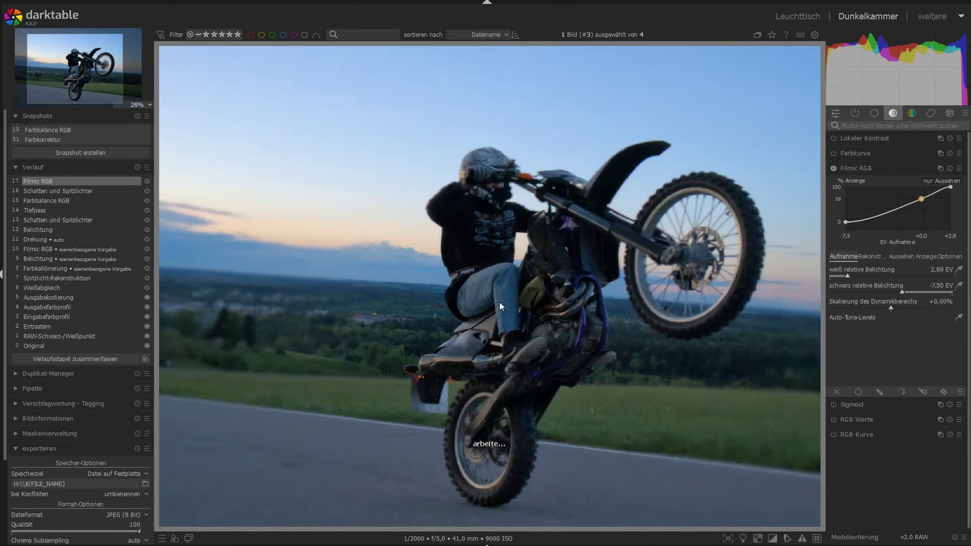
{"action": "scroll", "coordinate": [499, 302], "scroll_direction": "down", "scroll_amount": 1}
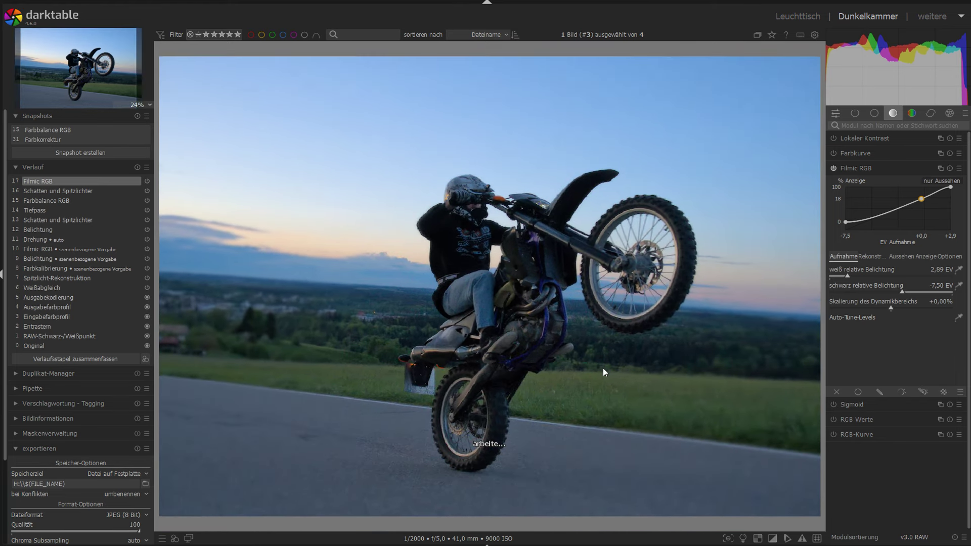
{"action": "left_click", "coordinate": [742, 538]}
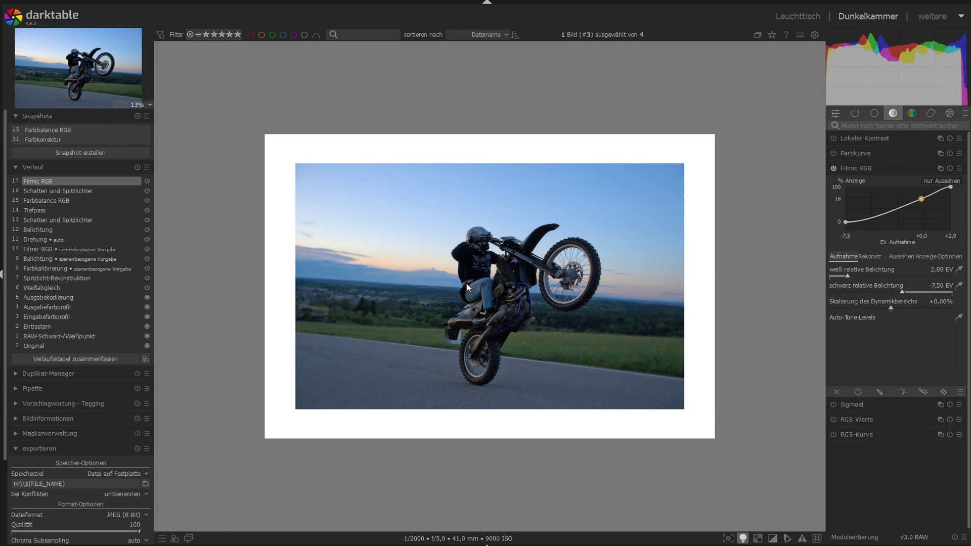
{"action": "scroll", "coordinate": [468, 283], "scroll_direction": "up", "scroll_amount": 3}
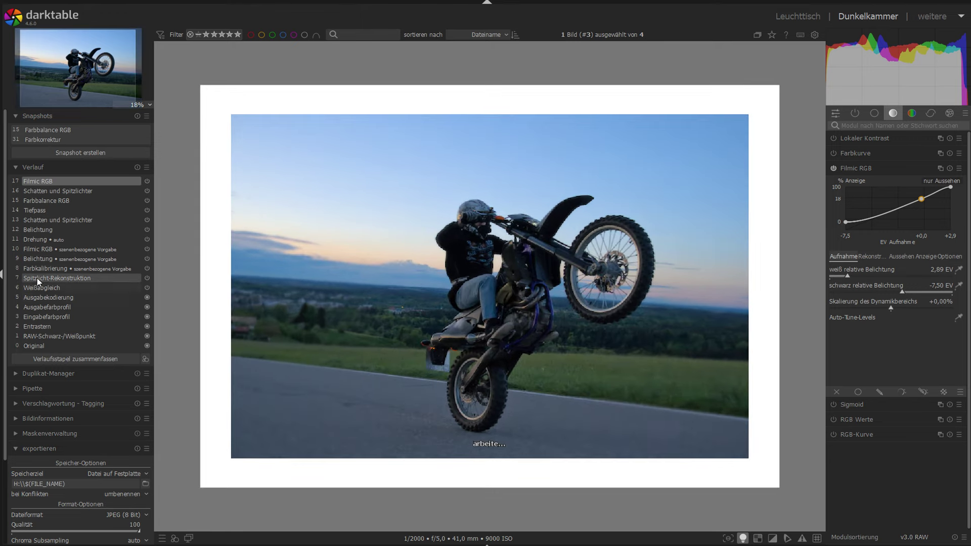
{"action": "left_click", "coordinate": [32, 242]}
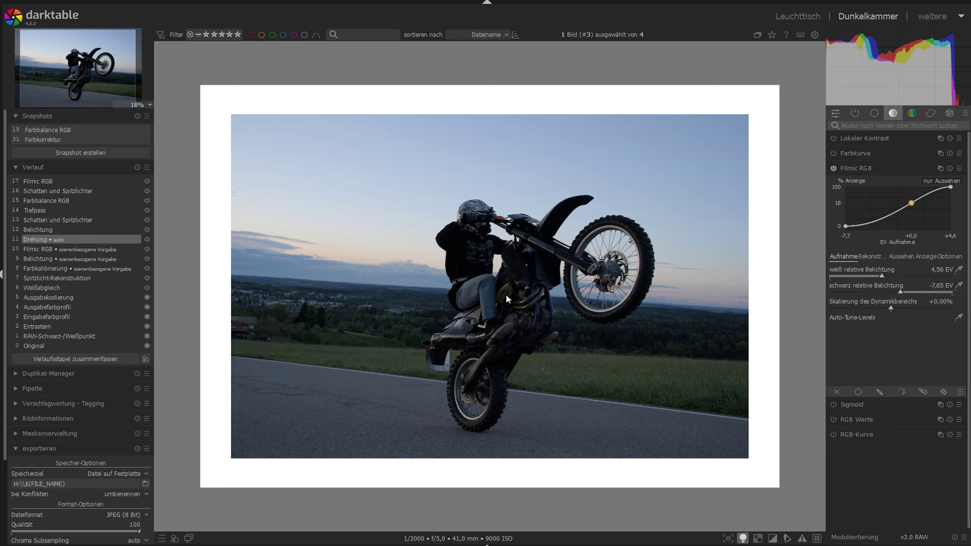
Turn off colour assessment and create a new Belichtung exposure instance
{"action": "left_click", "coordinate": [743, 538]}
{"action": "scroll", "coordinate": [515, 302], "scroll_direction": "up", "scroll_amount": 1}
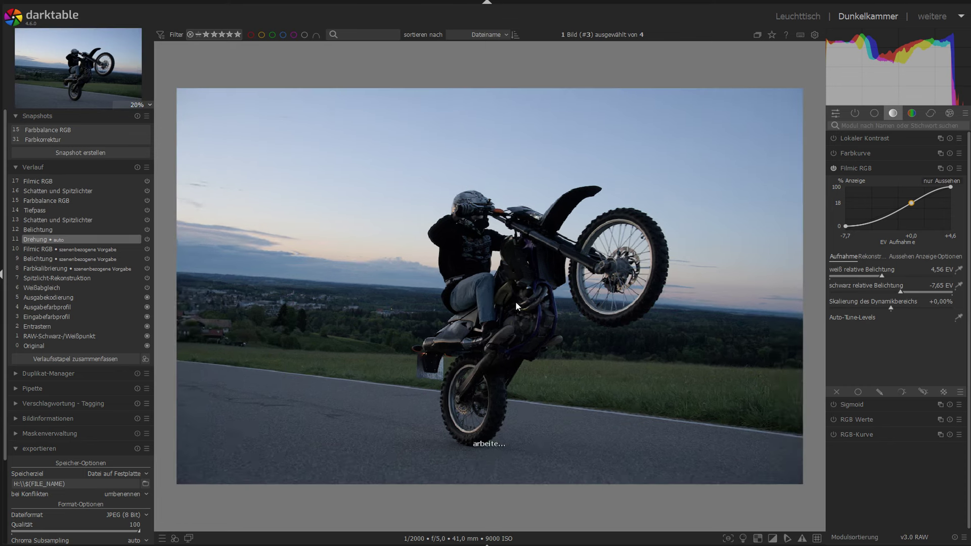
{"action": "scroll", "coordinate": [515, 301], "scroll_direction": "up", "scroll_amount": 1}
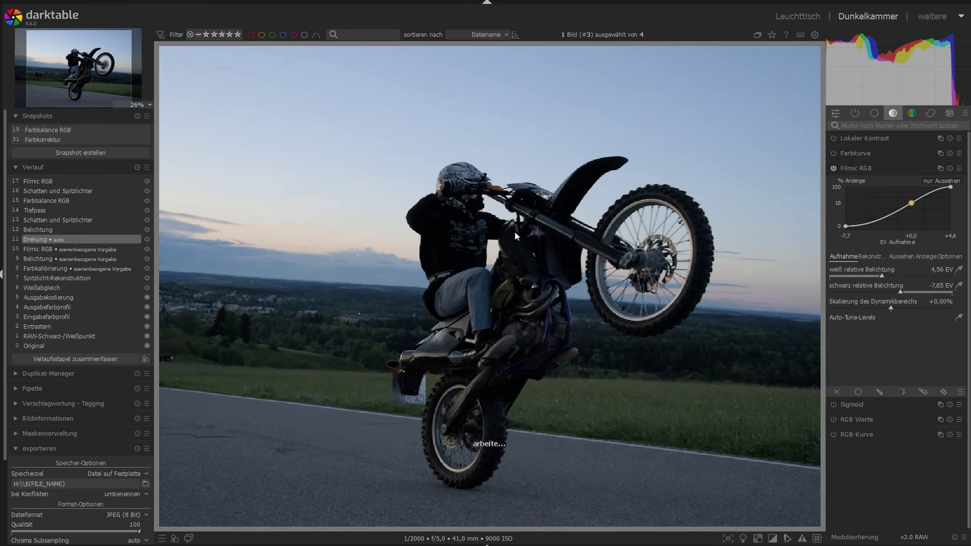
{"action": "left_click", "coordinate": [870, 116]}
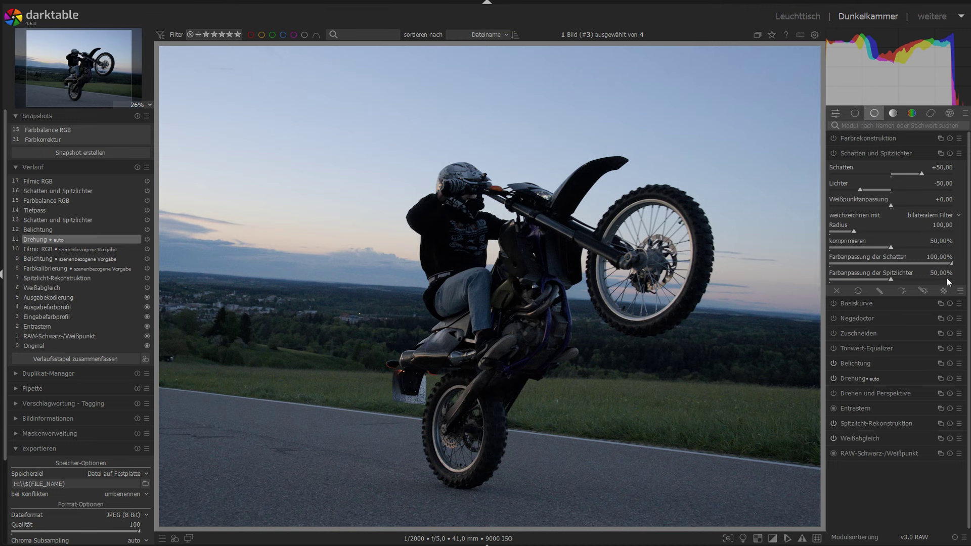
{"action": "left_click", "coordinate": [940, 363]}
{"action": "left_click", "coordinate": [914, 371]}
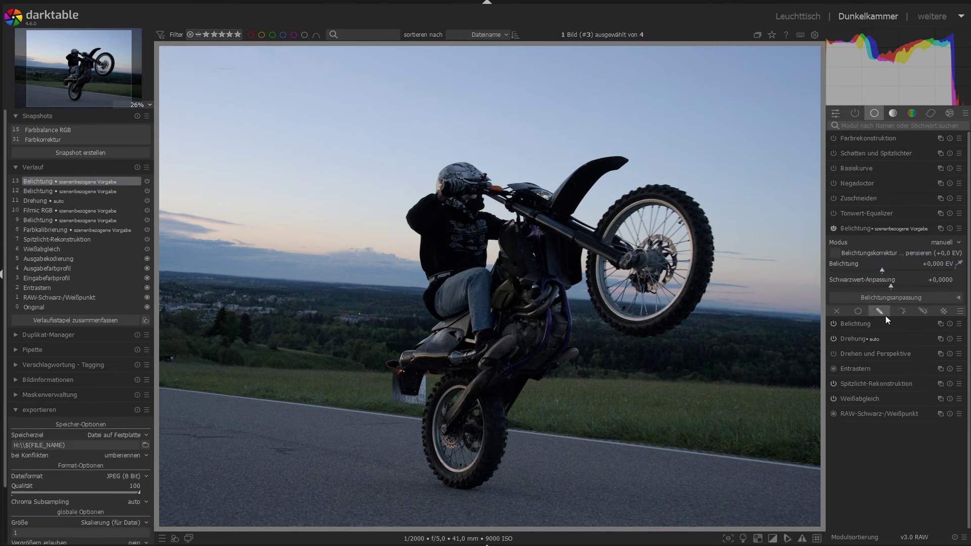
Mask the new exposure with an ellipse over the bike and rider and raise it to +0.616 EV
{"action": "left_click", "coordinate": [923, 312]}
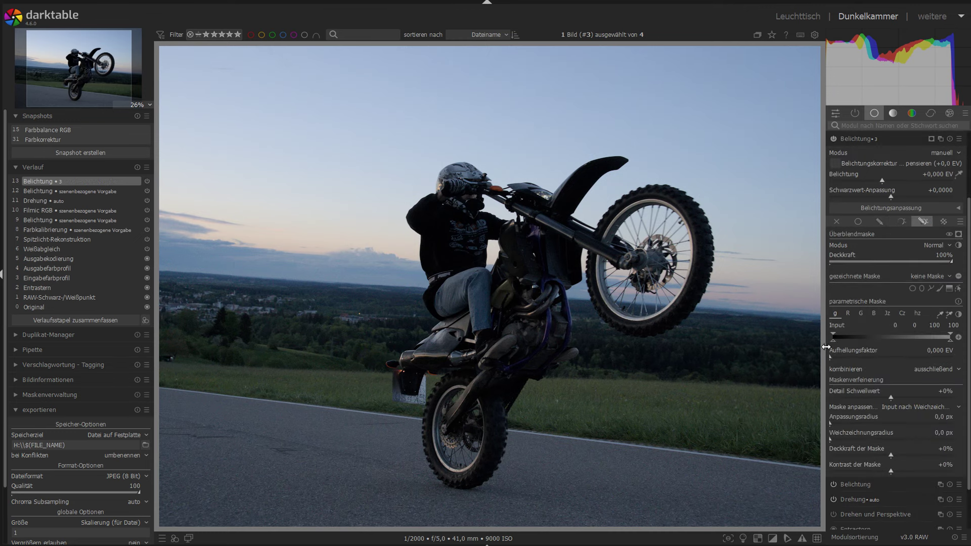
{"action": "left_click", "coordinate": [921, 289]}
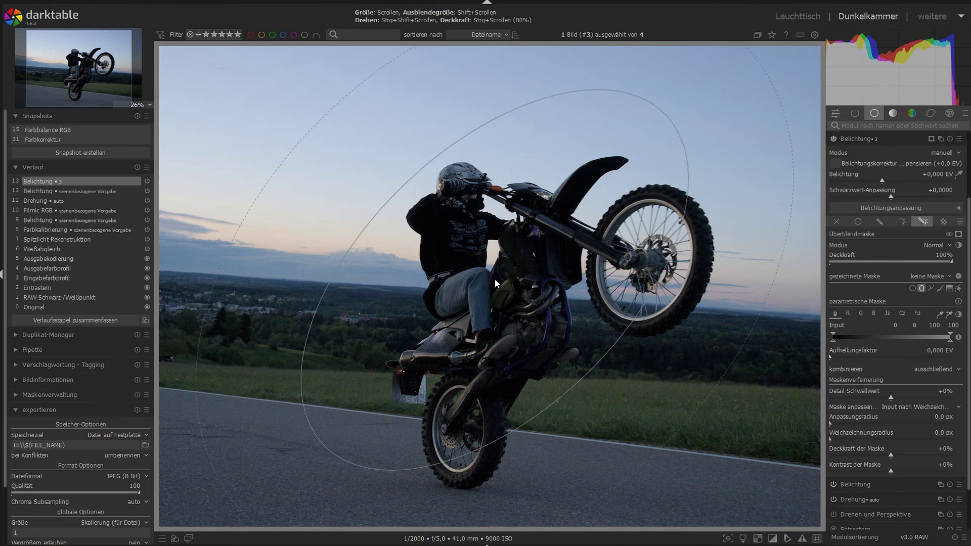
{"action": "scroll", "coordinate": [494, 278], "scroll_direction": "down", "scroll_amount": 1}
{"action": "scroll", "coordinate": [491, 276], "scroll_direction": "down", "scroll_amount": 1}
{"action": "scroll", "coordinate": [489, 276], "scroll_direction": "down", "scroll_amount": 1}
{"action": "scroll", "coordinate": [489, 276], "scroll_direction": "down", "scroll_amount": 1}
{"action": "scroll", "coordinate": [490, 276], "scroll_direction": "down", "scroll_amount": 4}
{"action": "scroll", "coordinate": [490, 276], "scroll_direction": "down", "scroll_amount": 4}
{"action": "scroll", "coordinate": [491, 277], "scroll_direction": "down", "scroll_amount": 4}
{"action": "scroll", "coordinate": [490, 278], "scroll_direction": "down", "scroll_amount": 4}
{"action": "left_click", "coordinate": [505, 293]}
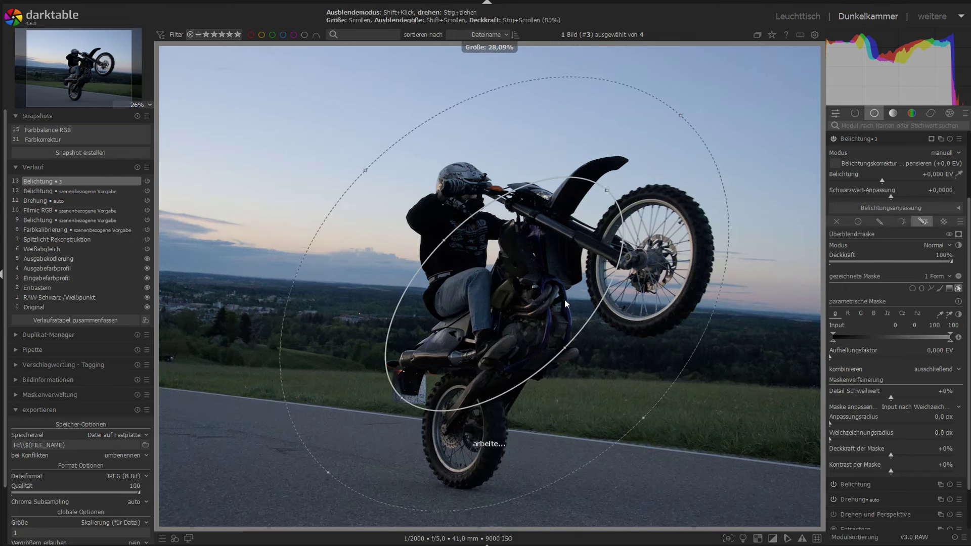
{"action": "left_click", "coordinate": [893, 180]}
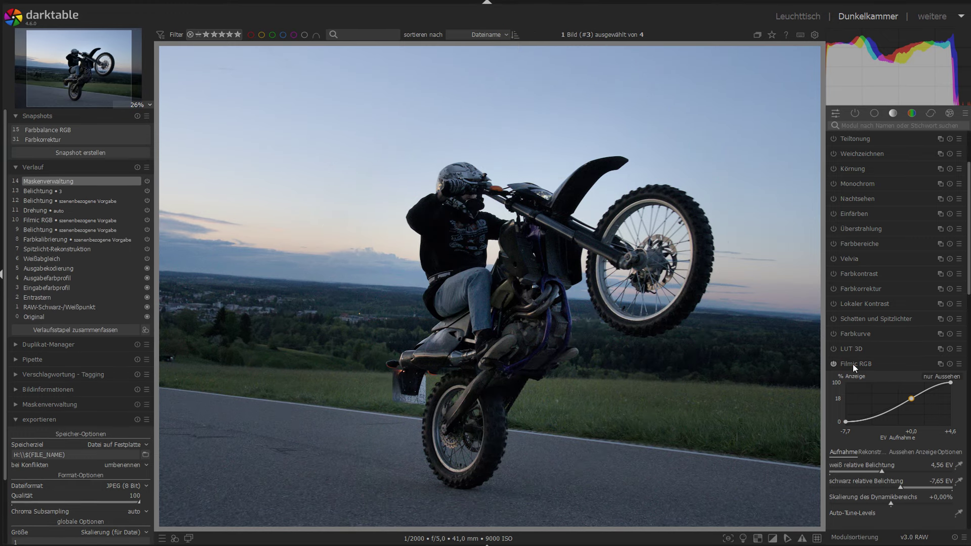
{"action": "scroll", "coordinate": [561, 350], "scroll_direction": "down", "scroll_amount": 1}
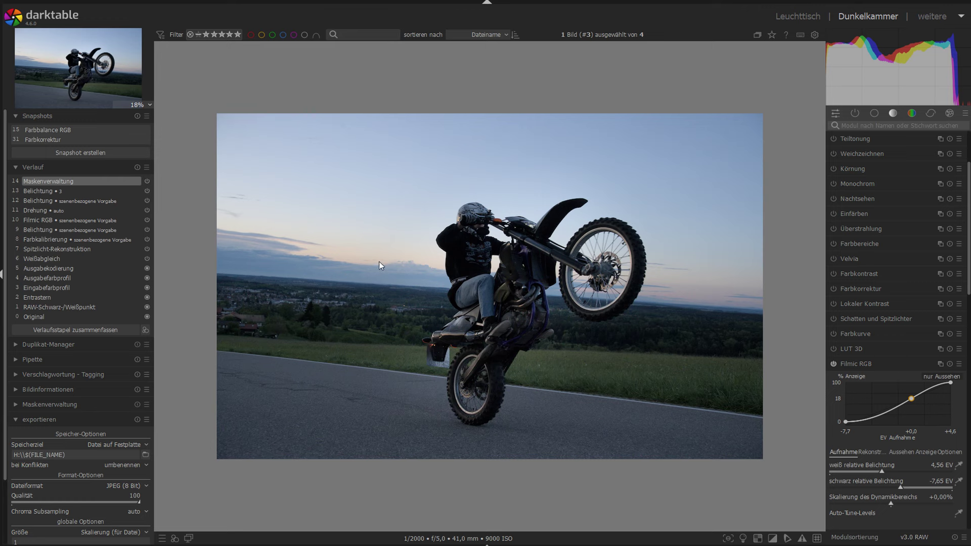
Show the Farbbalance RGB snapshot and drag the split divider across the photo
{"action": "left_click", "coordinate": [60, 130]}
{"action": "mouse_move", "coordinate": [498, 57]}
{"action": "left_mouse_down"}
{"action": "mouse_move", "coordinate": [718, 58]}
{"action": "mouse_move", "coordinate": [618, 68]}
{"action": "mouse_move", "coordinate": [241, 66]}
{"action": "left_mouse_up"}
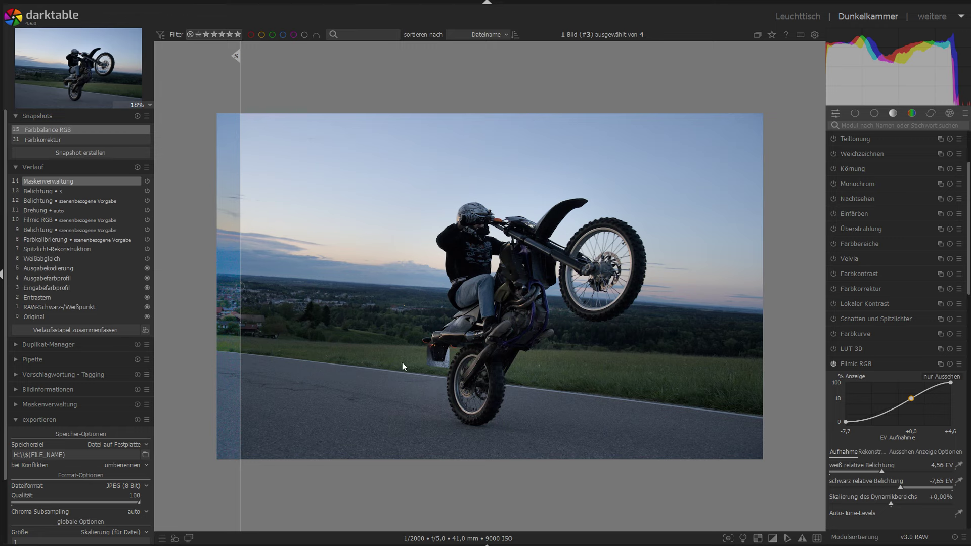
{"action": "mouse_move", "coordinate": [238, 53]}
{"action": "left_mouse_down"}
{"action": "mouse_move", "coordinate": [273, 75]}
{"action": "mouse_move", "coordinate": [237, 98]}
{"action": "left_mouse_up"}
Briefly compare the Farbkorrektur snapshot, then return to Farbbalance RGB with the split just left of the rider
{"action": "left_click", "coordinate": [37, 140]}
{"action": "mouse_move", "coordinate": [238, 56]}
{"action": "left_mouse_down"}
{"action": "mouse_move", "coordinate": [652, 68]}
{"action": "mouse_move", "coordinate": [226, 66]}
{"action": "mouse_move", "coordinate": [337, 70]}
{"action": "mouse_move", "coordinate": [324, 74]}
{"action": "left_mouse_up"}
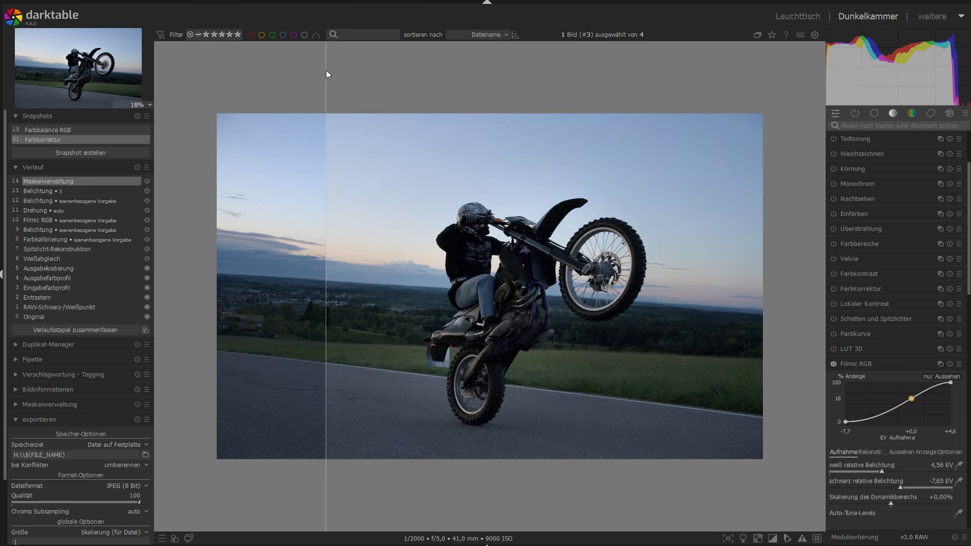
{"action": "left_click", "coordinate": [68, 129]}
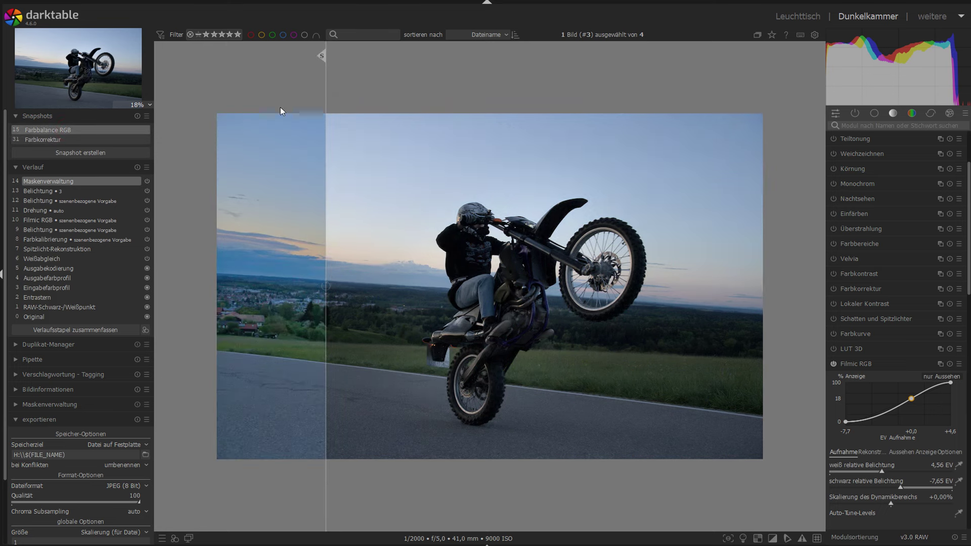
{"action": "left_click_drag", "start_coordinate": [323, 56], "coordinate": [244, 59]}
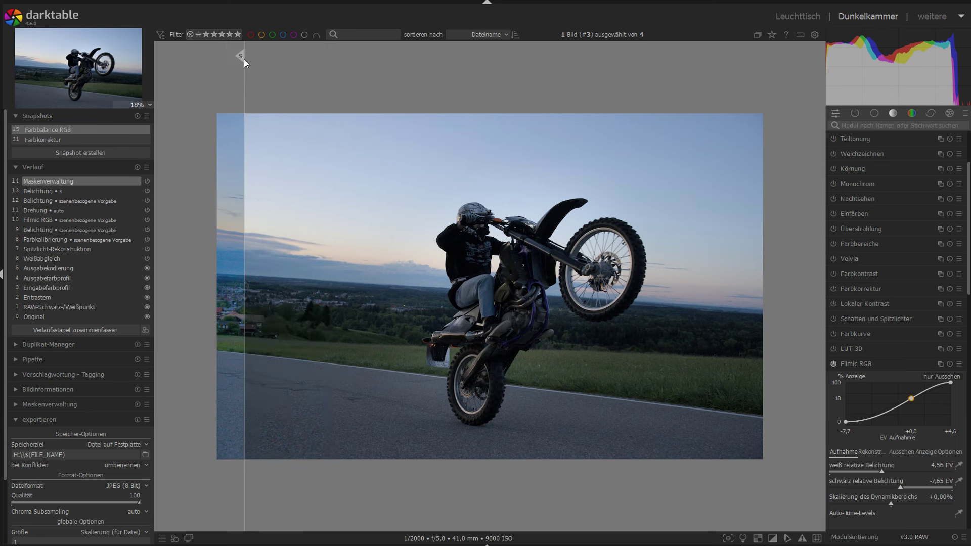
{"action": "left_click_drag", "start_coordinate": [244, 59], "coordinate": [442, 71]}
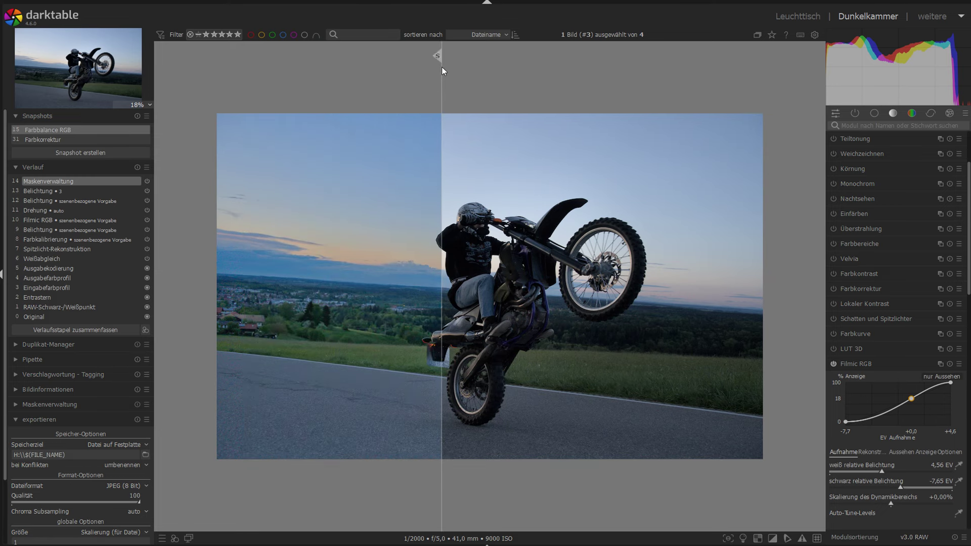